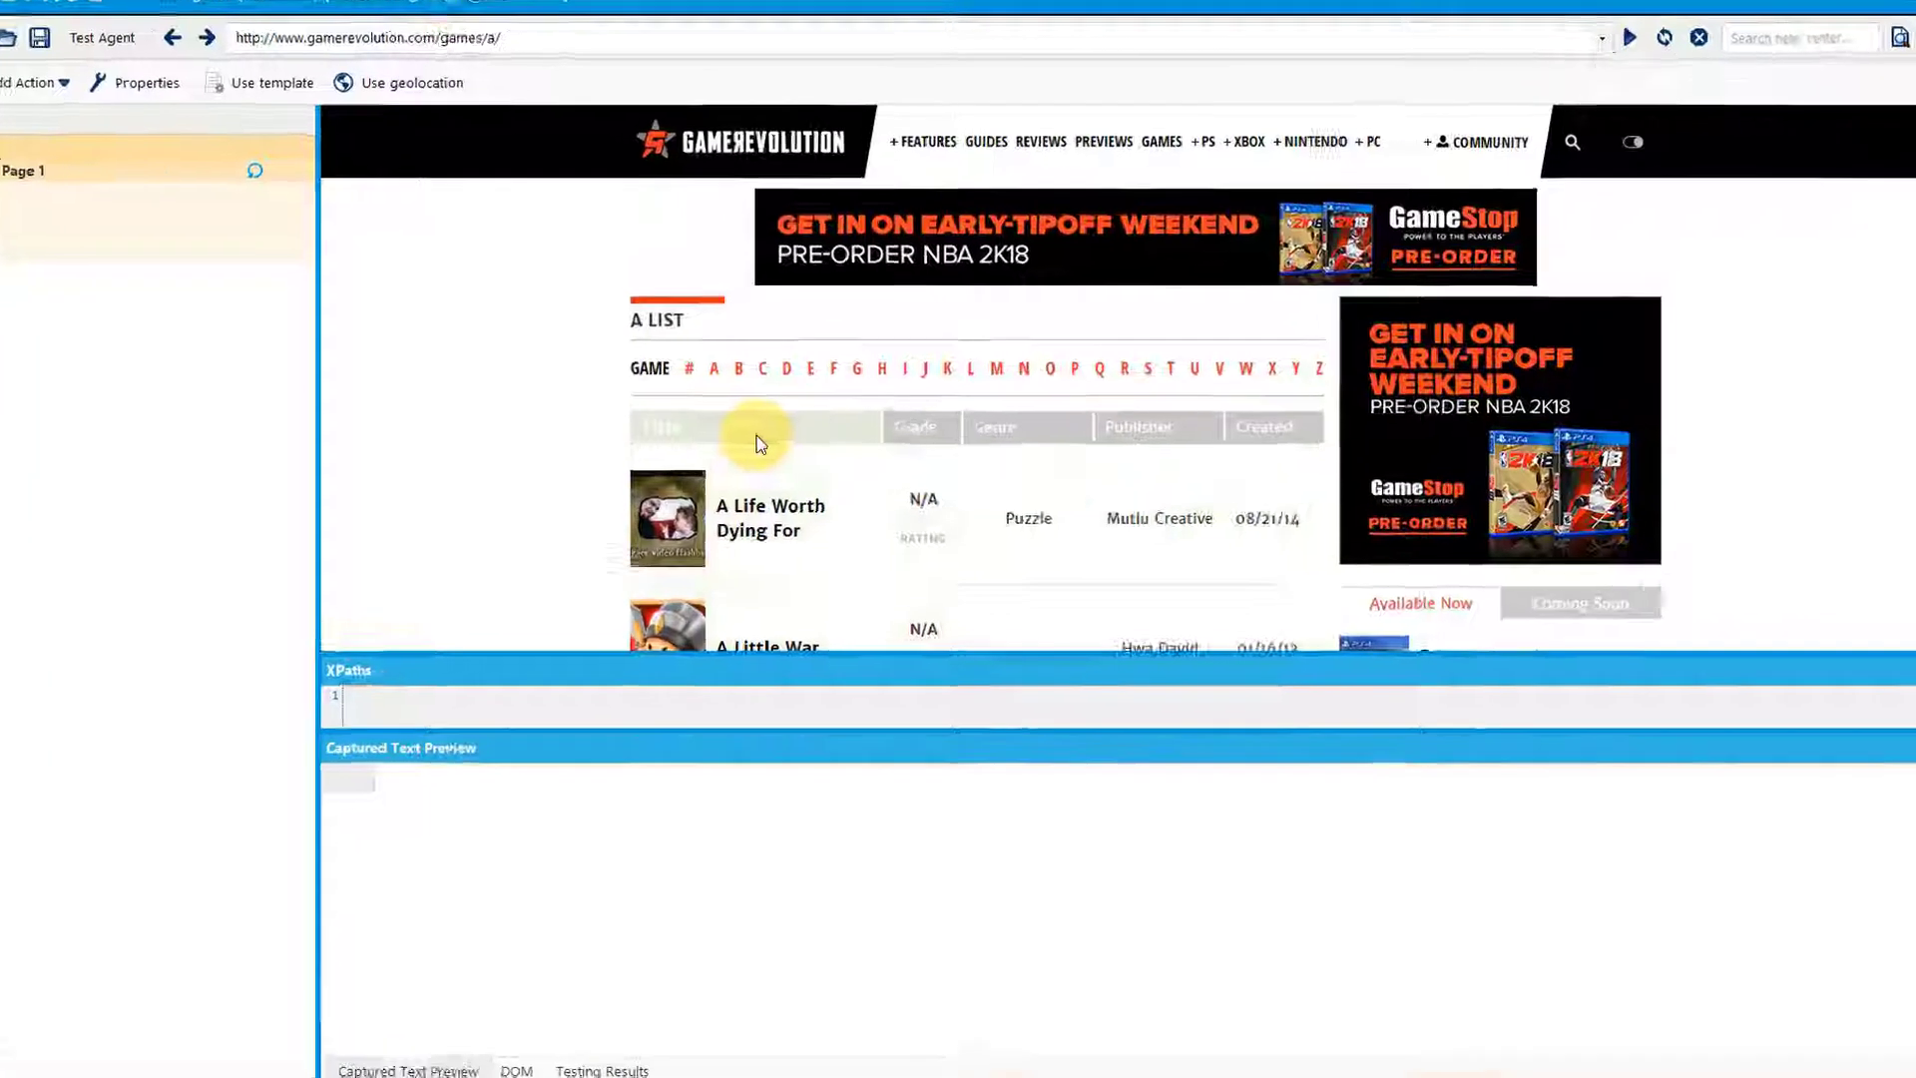
Start a Capture Table on the games list from the Title header and mark its header row
left_click(756, 435)
left_click(796, 593)
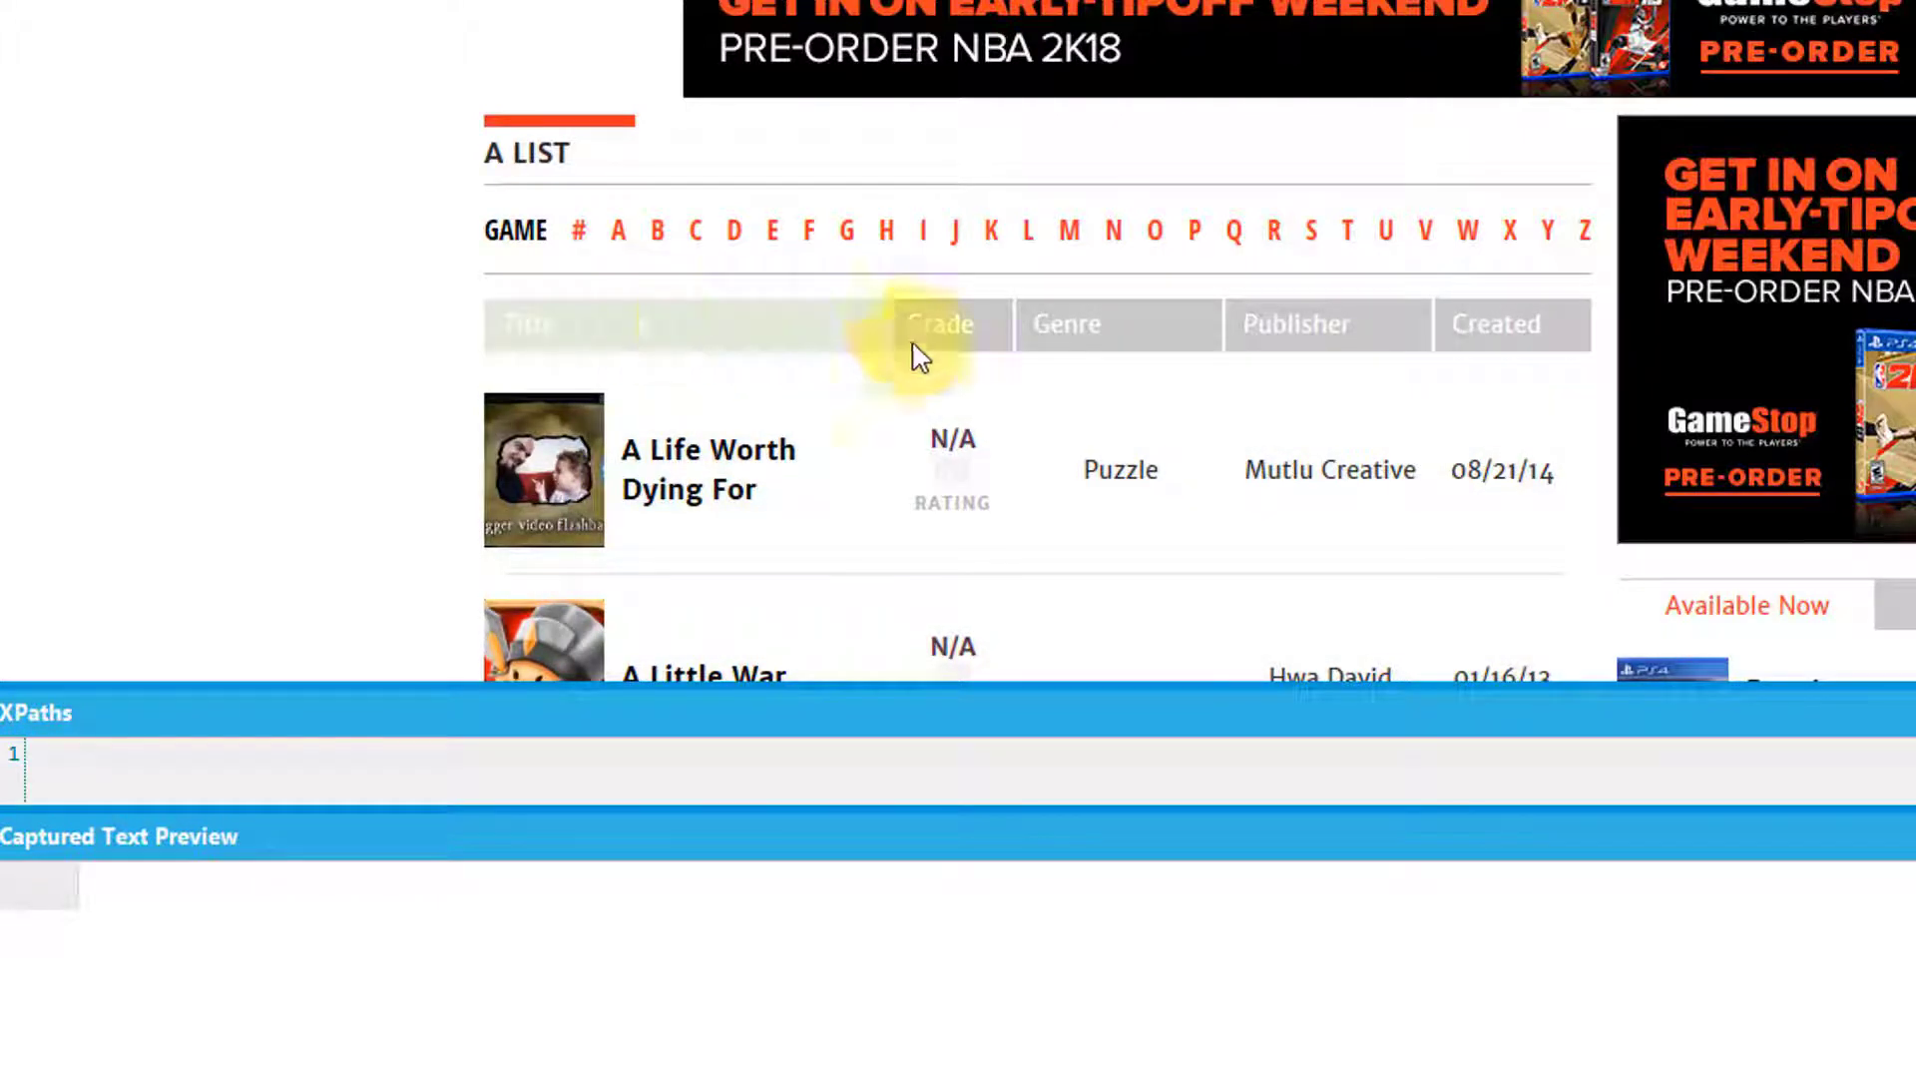
left_click(1147, 349)
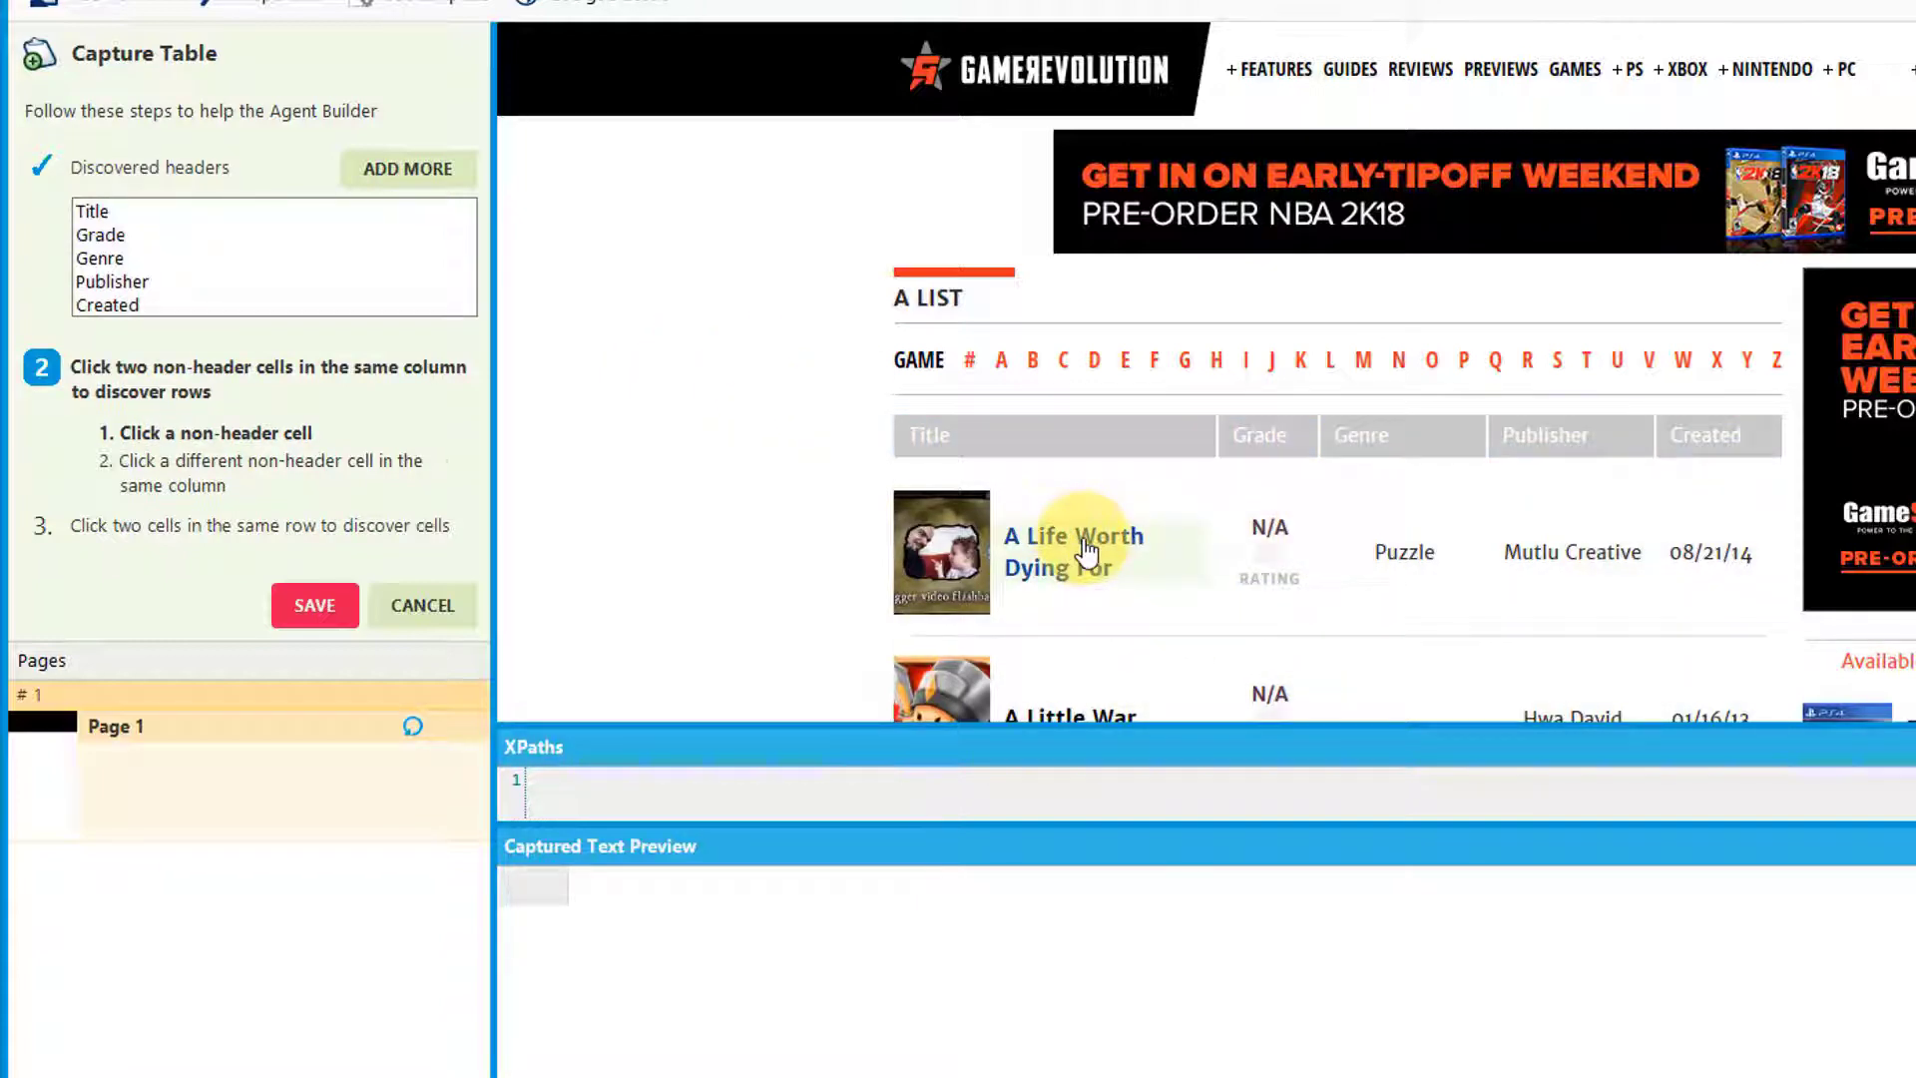
Define rows with two title cells and cells with Title and Puzzle, then save the TitleList table
left_click(1086, 552)
scroll(1092, 538, "down", 1)
left_click(1087, 628)
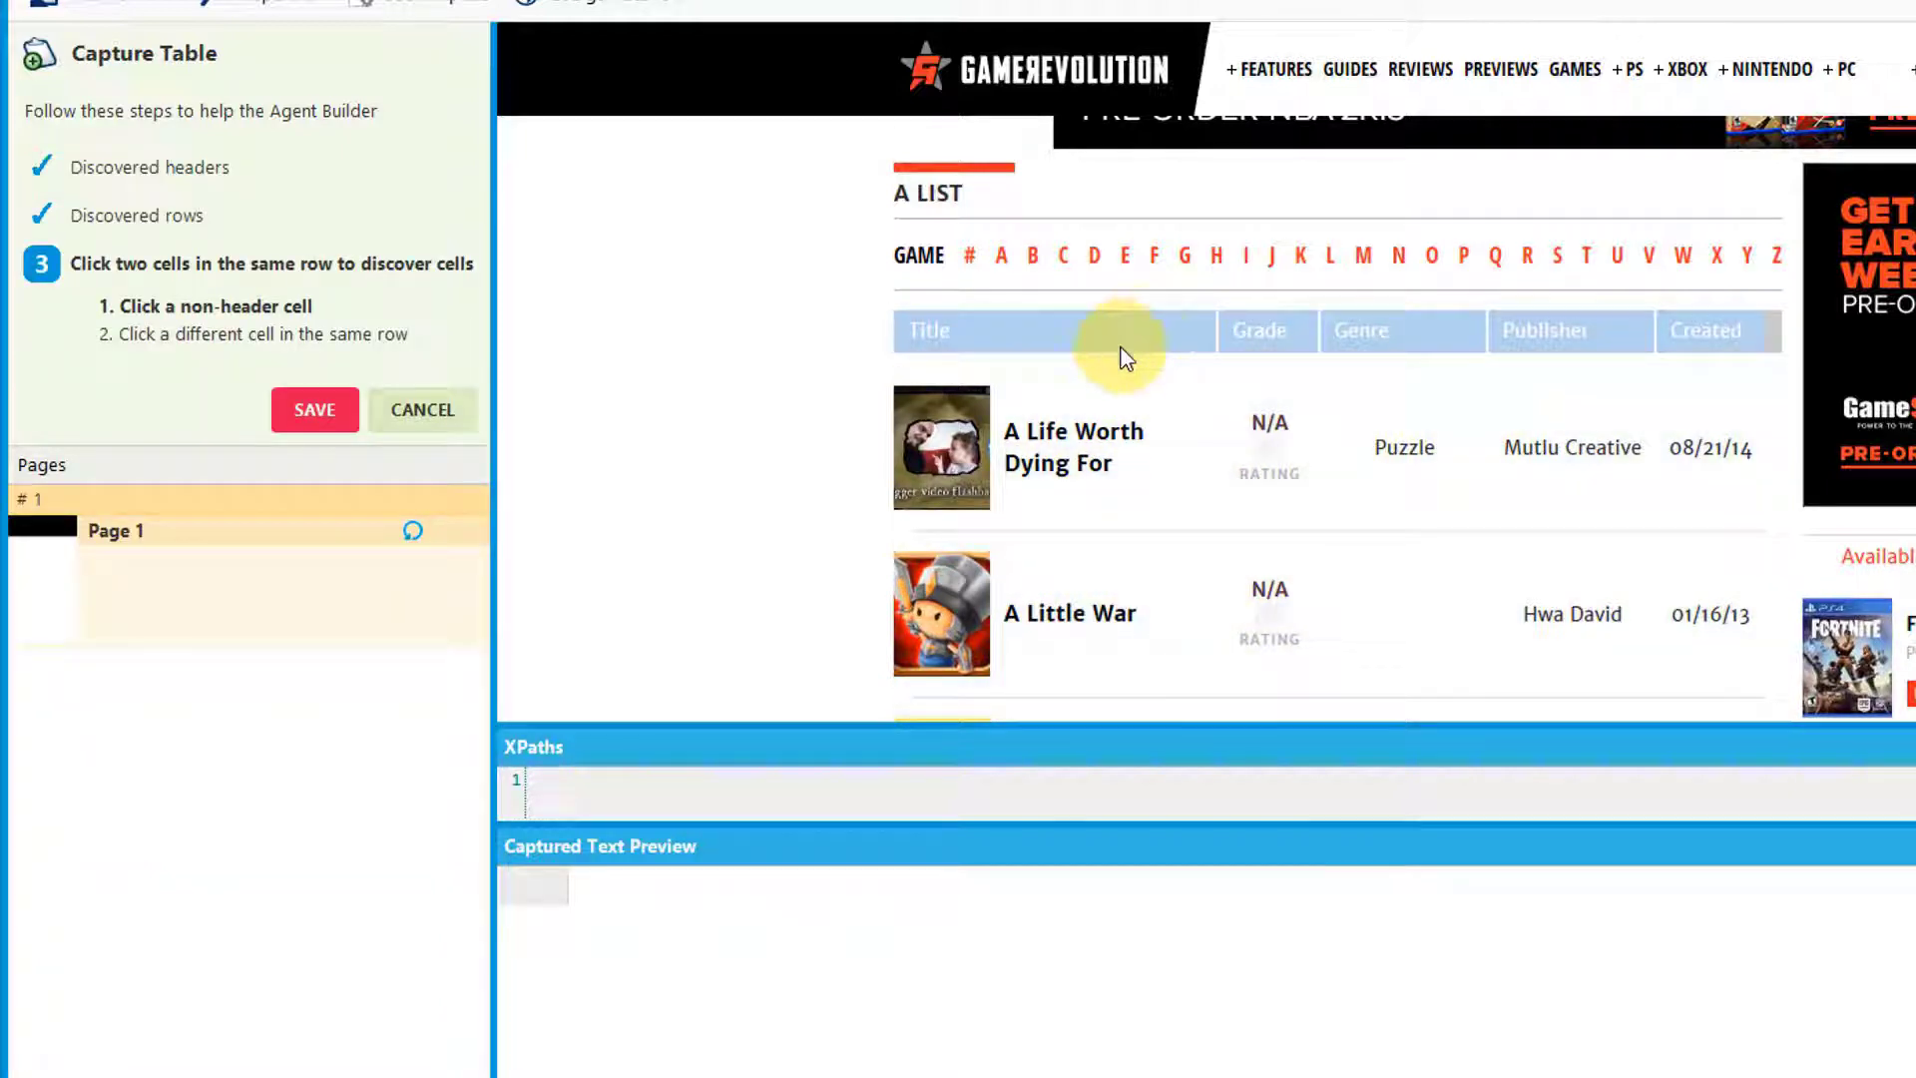
left_click(1053, 439)
left_click(1418, 455)
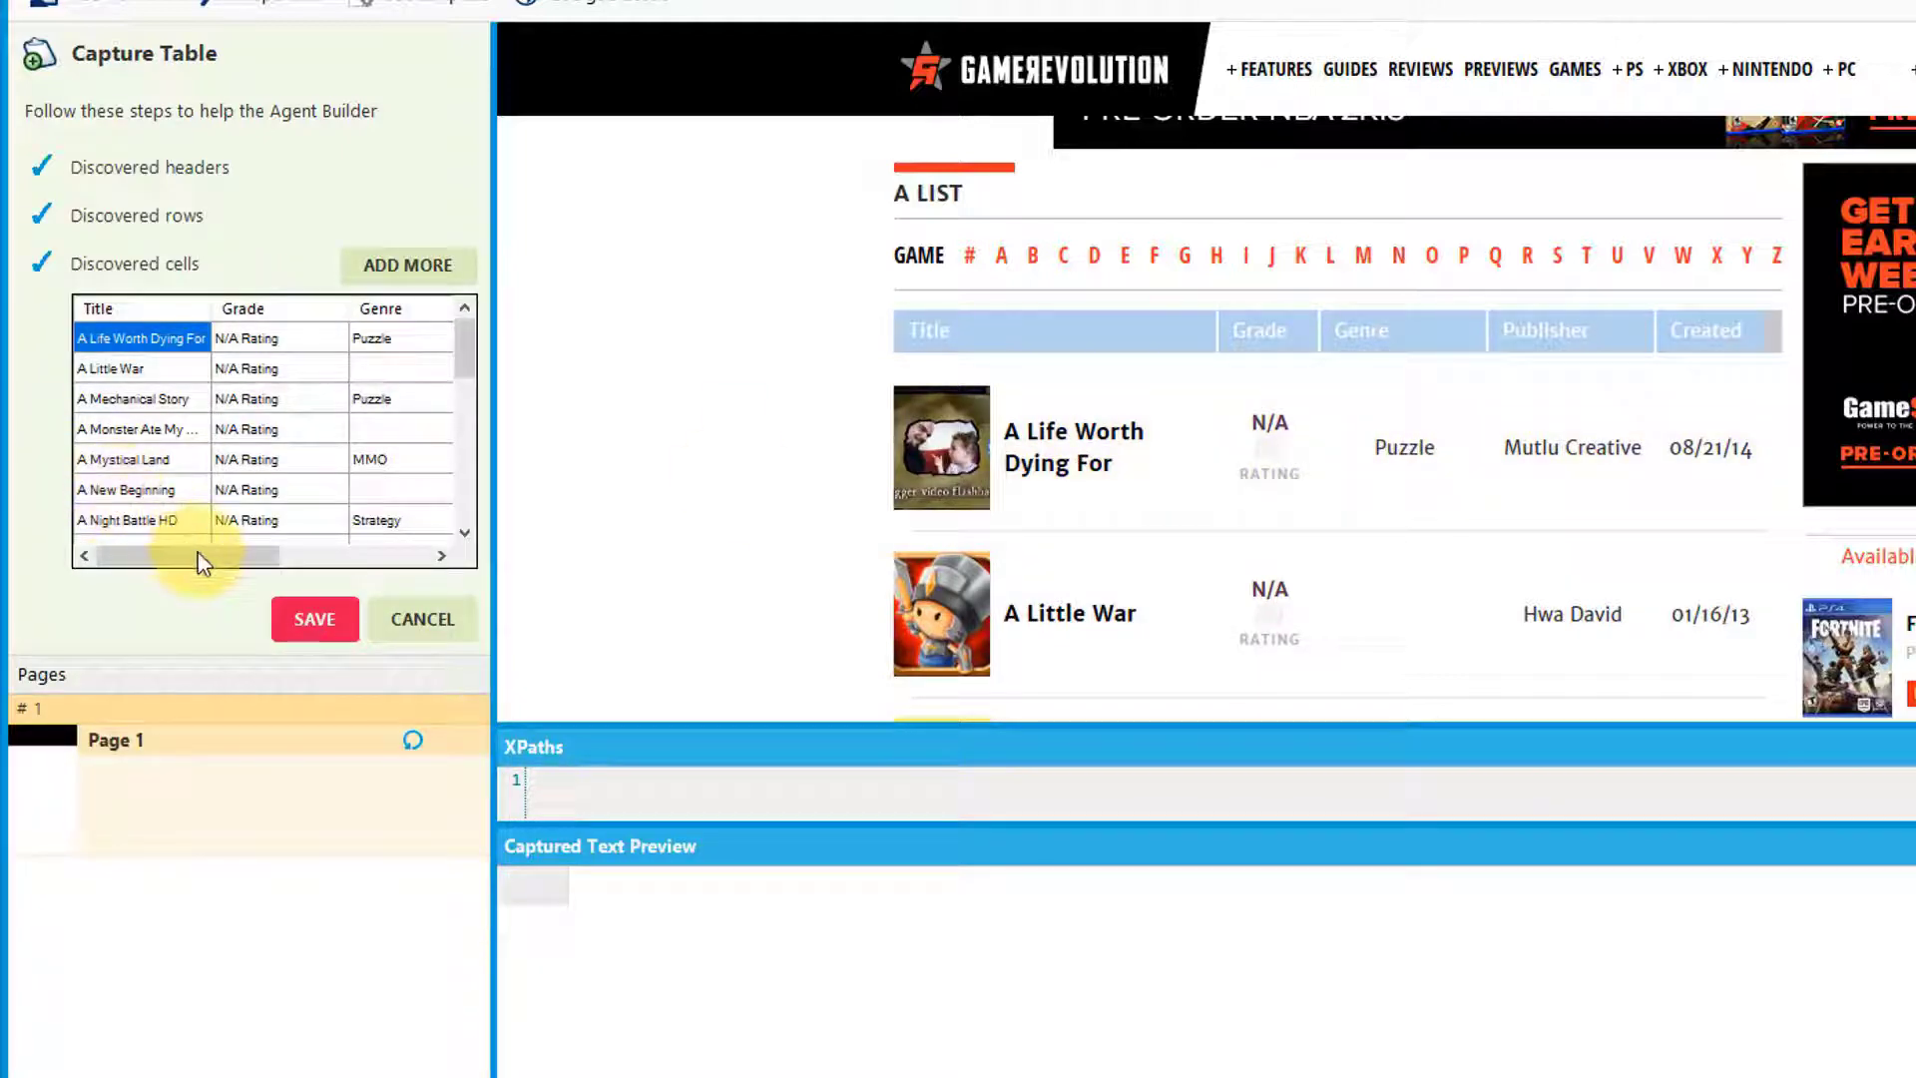
left_click_drag(196, 555, 268, 554)
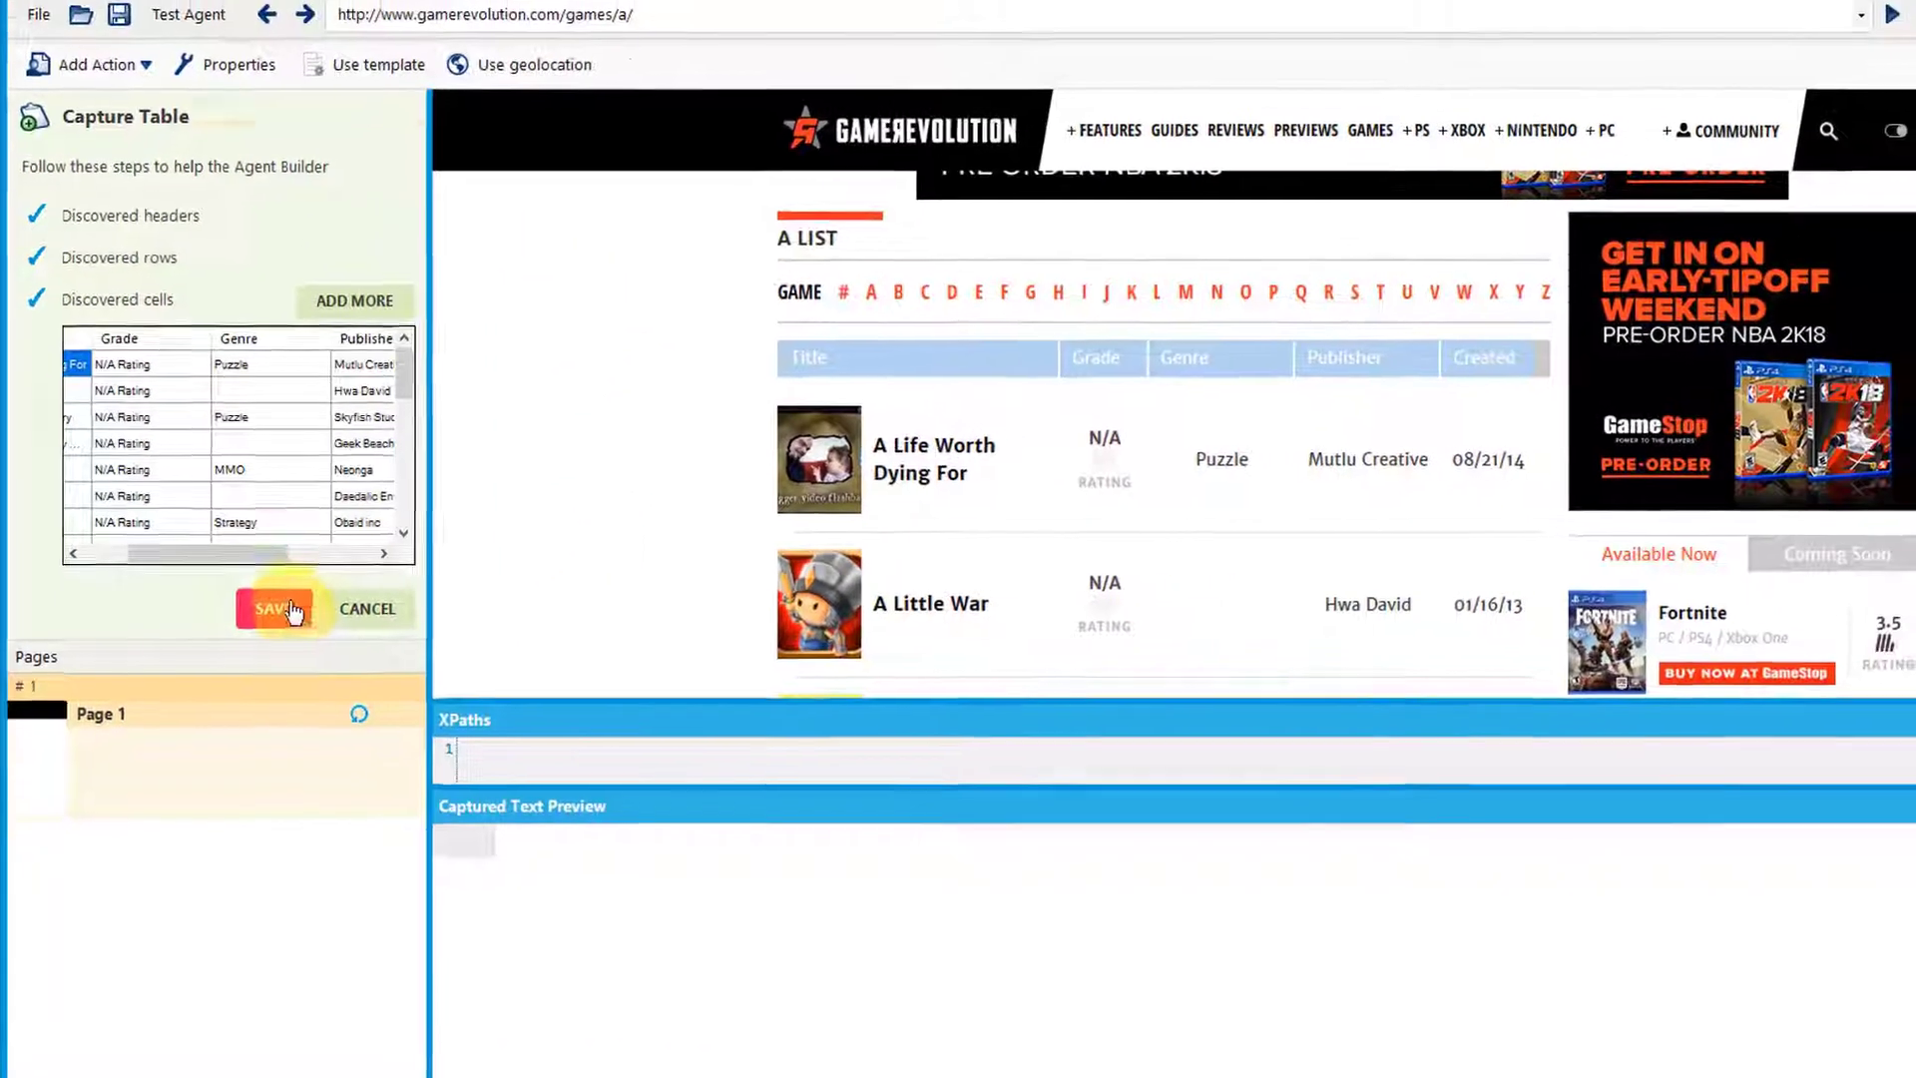
left_click(293, 611)
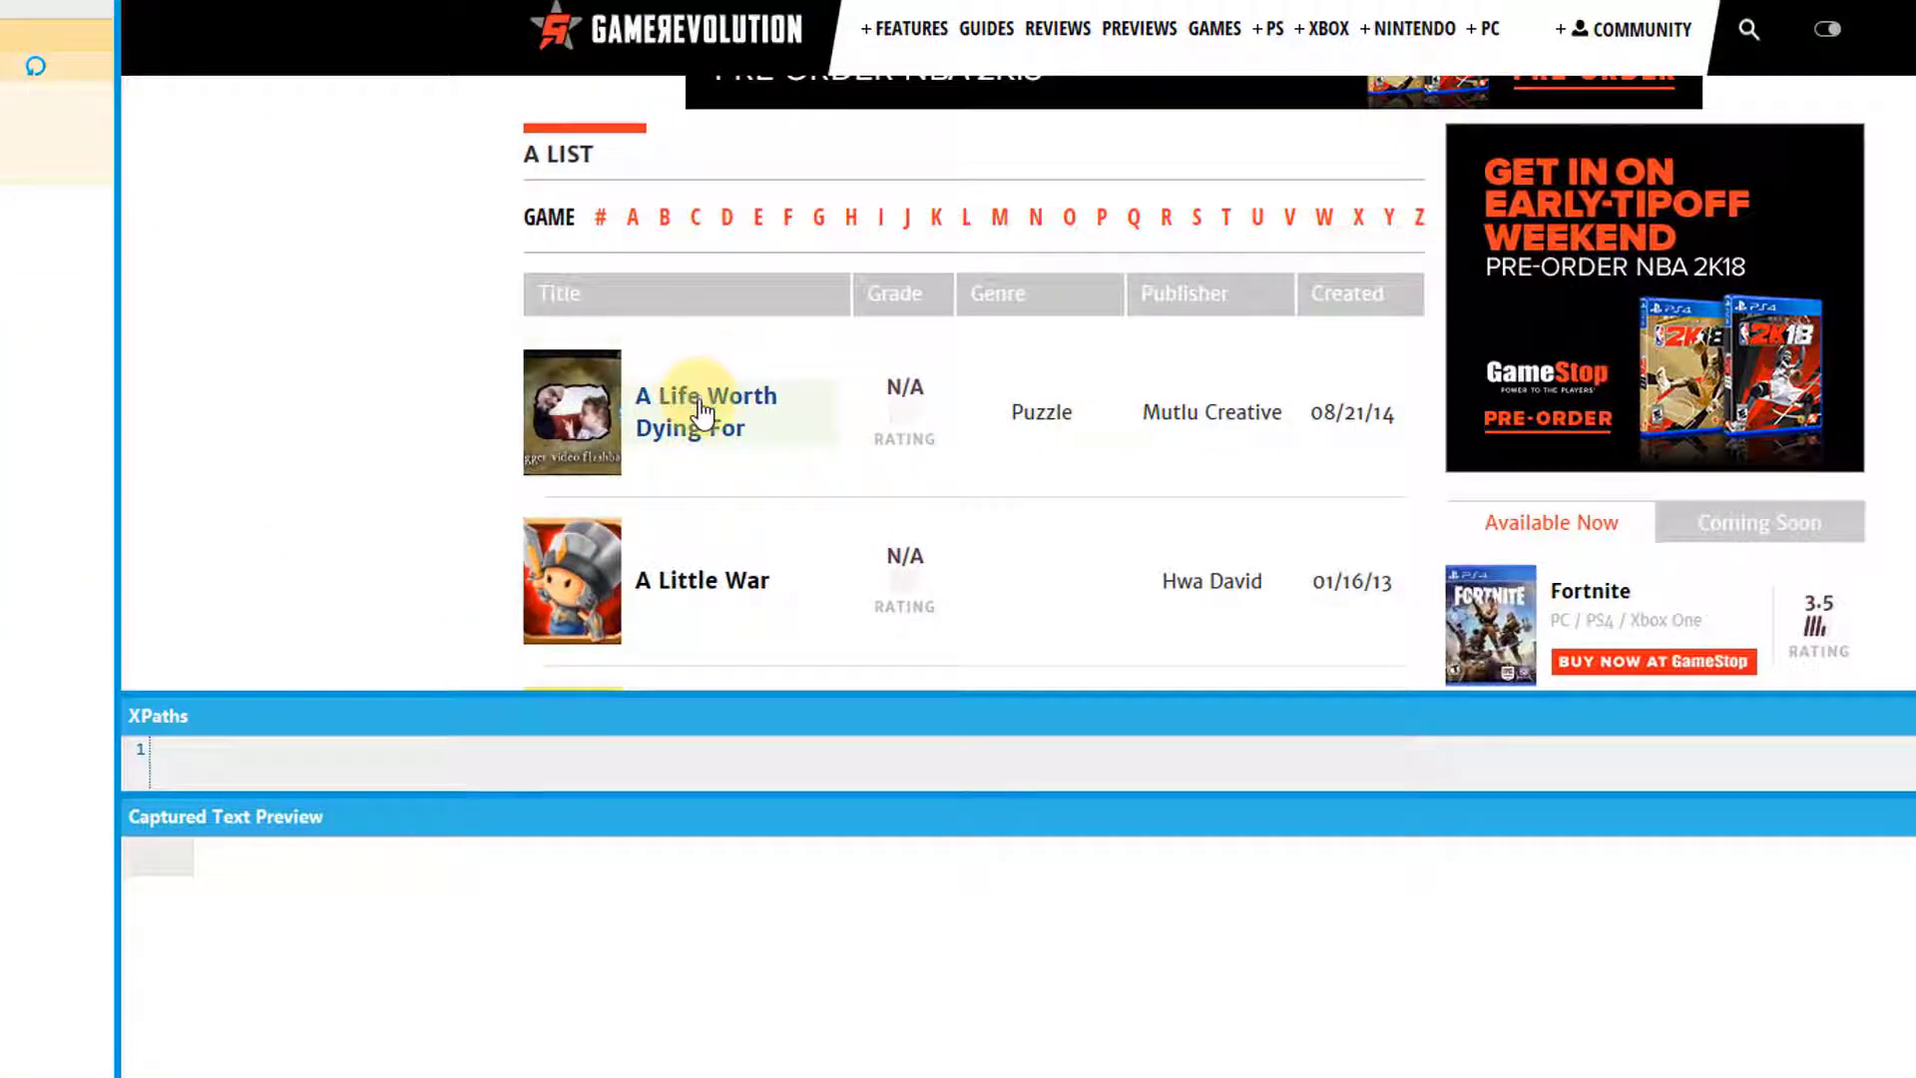
Capture the game titles as a list from two title picks, naming the field 'Title'
left_click(701, 409)
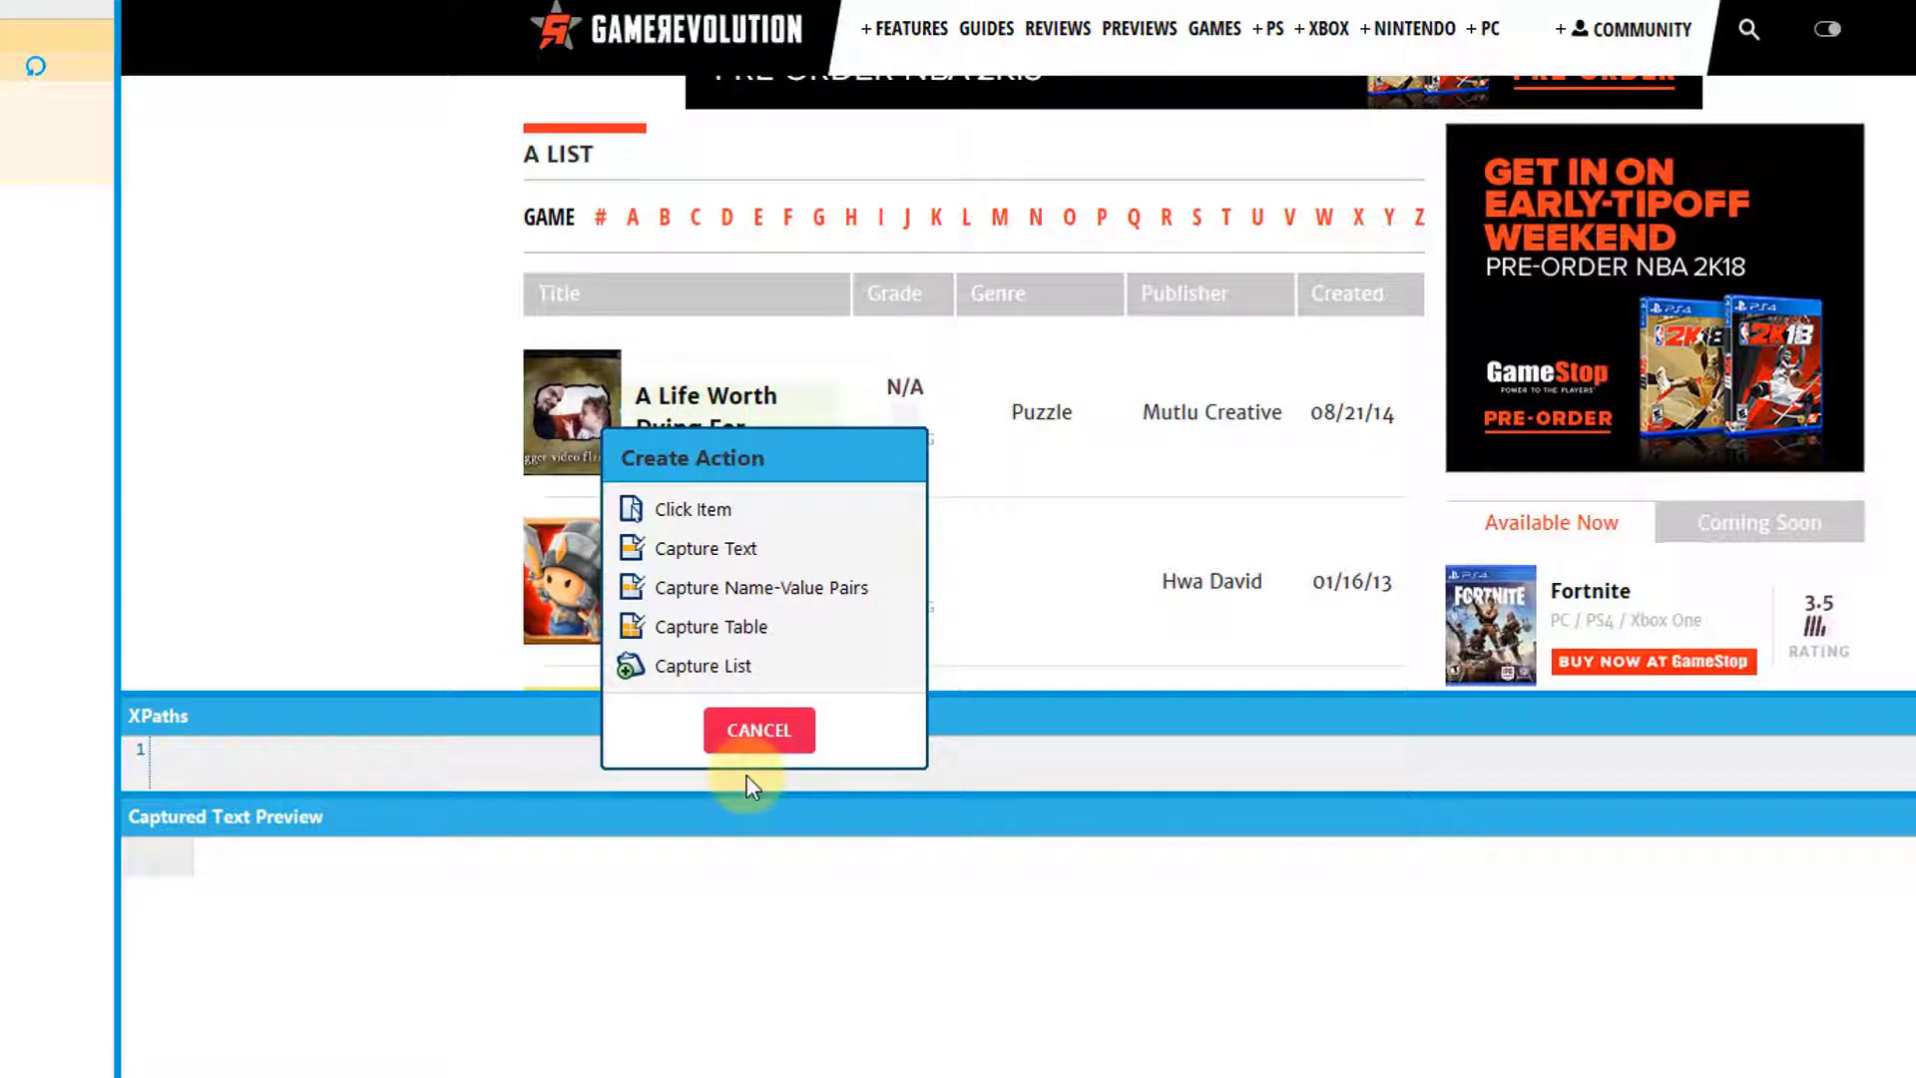
left_click(739, 675)
scroll(985, 591, "down", 3)
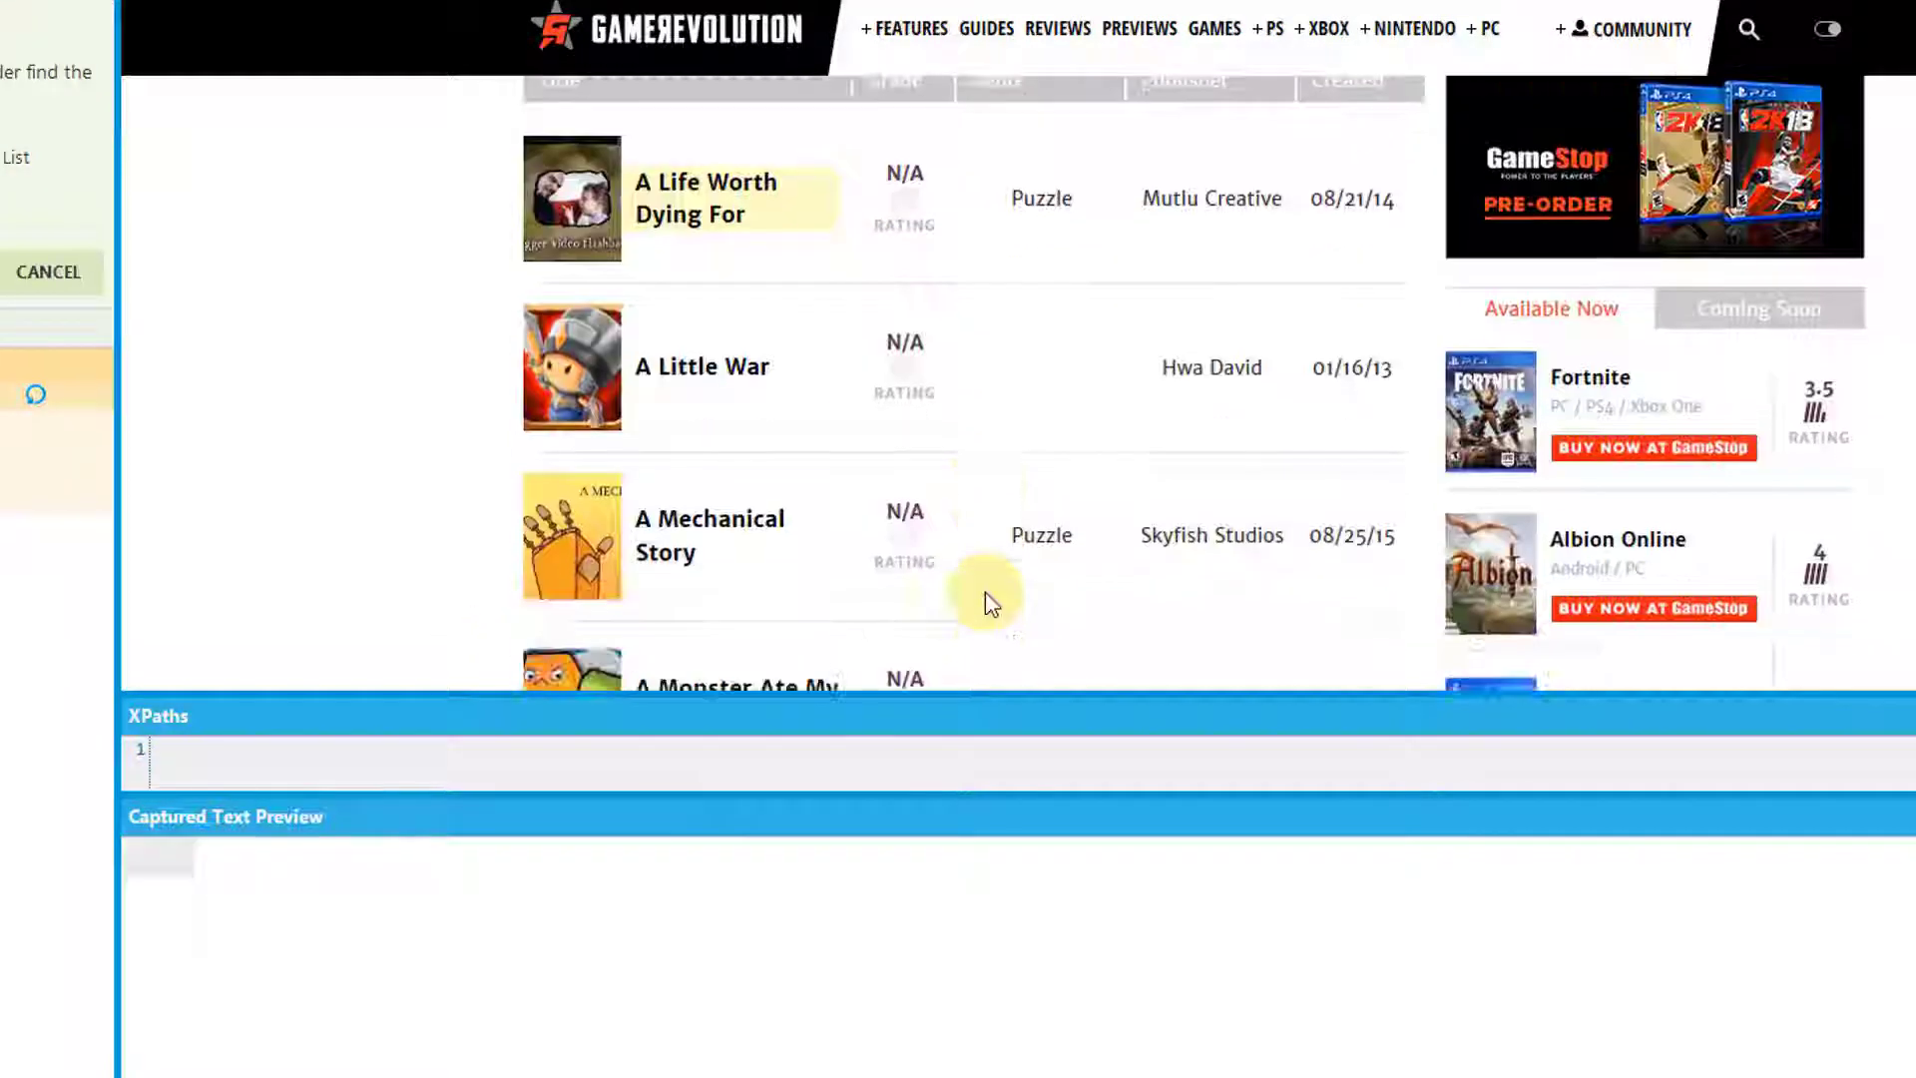
scroll(985, 591, "down", 3)
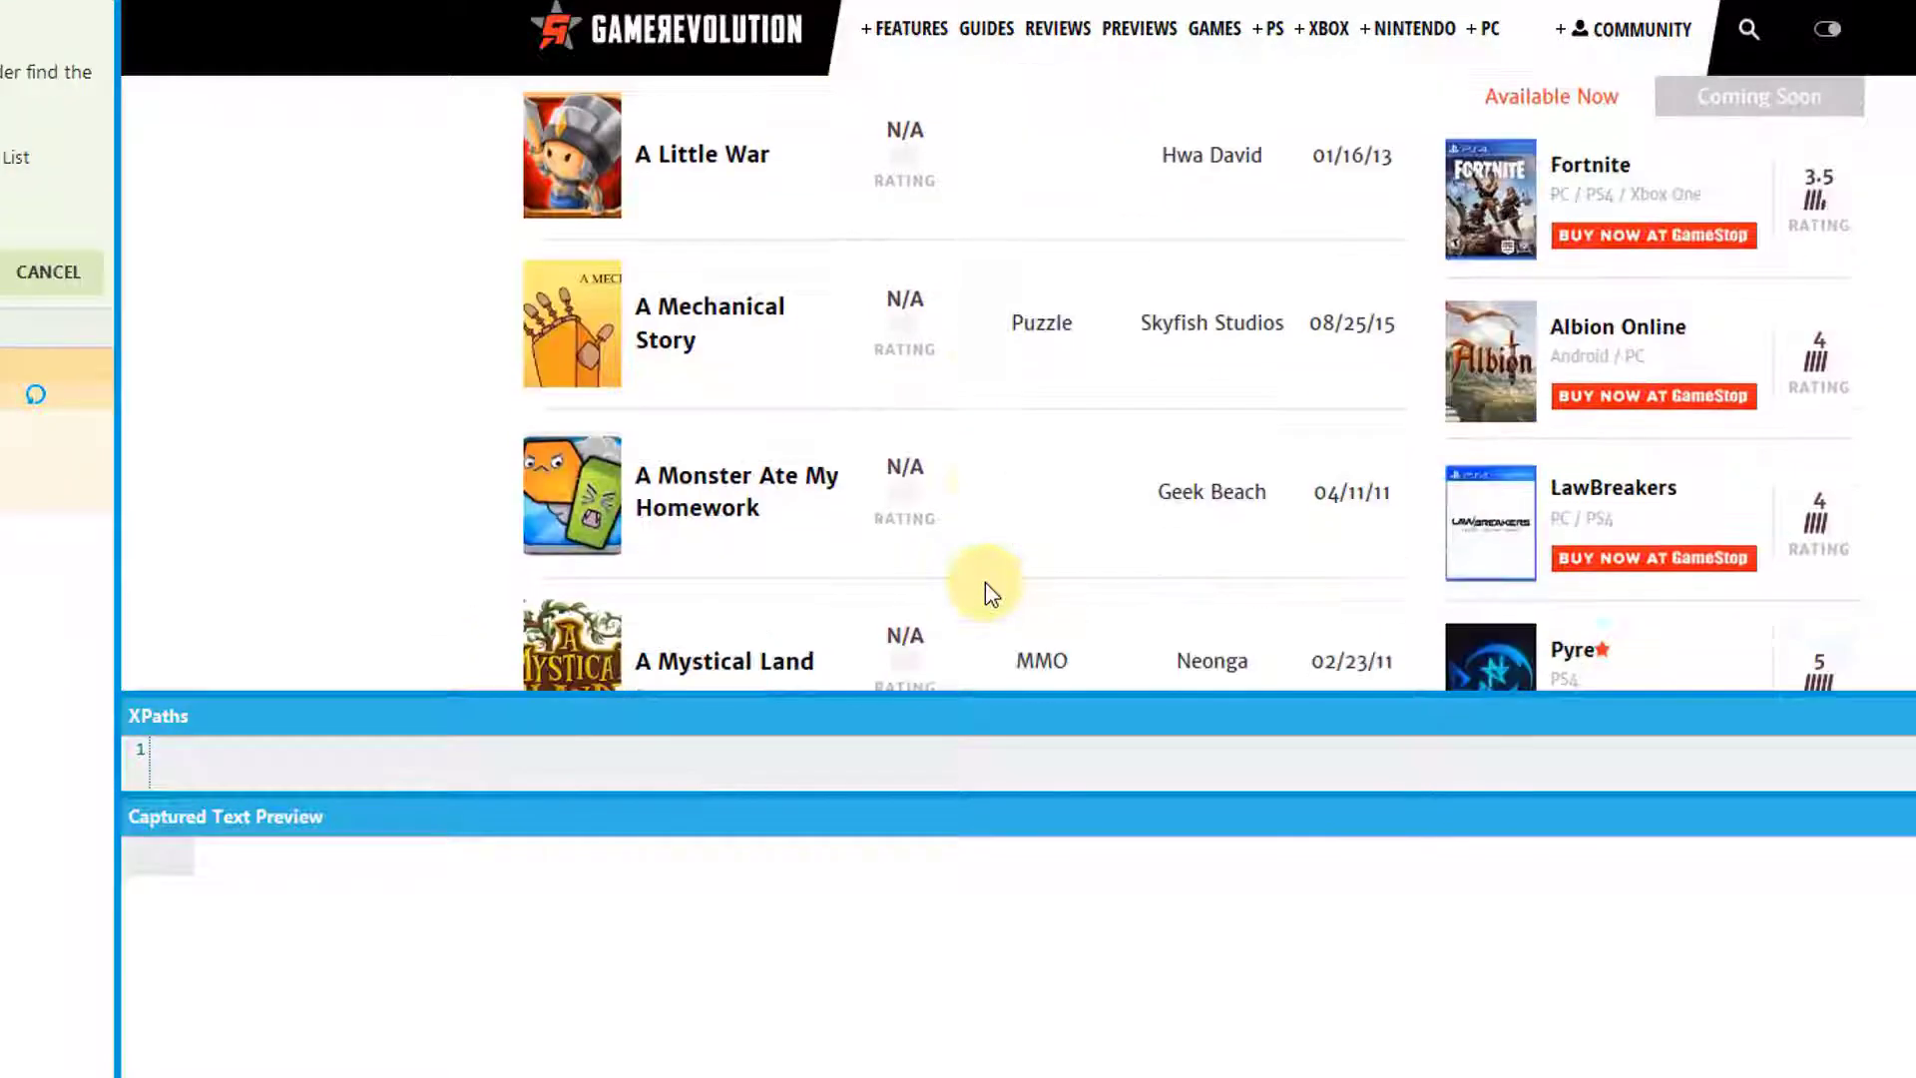
left_click(724, 508)
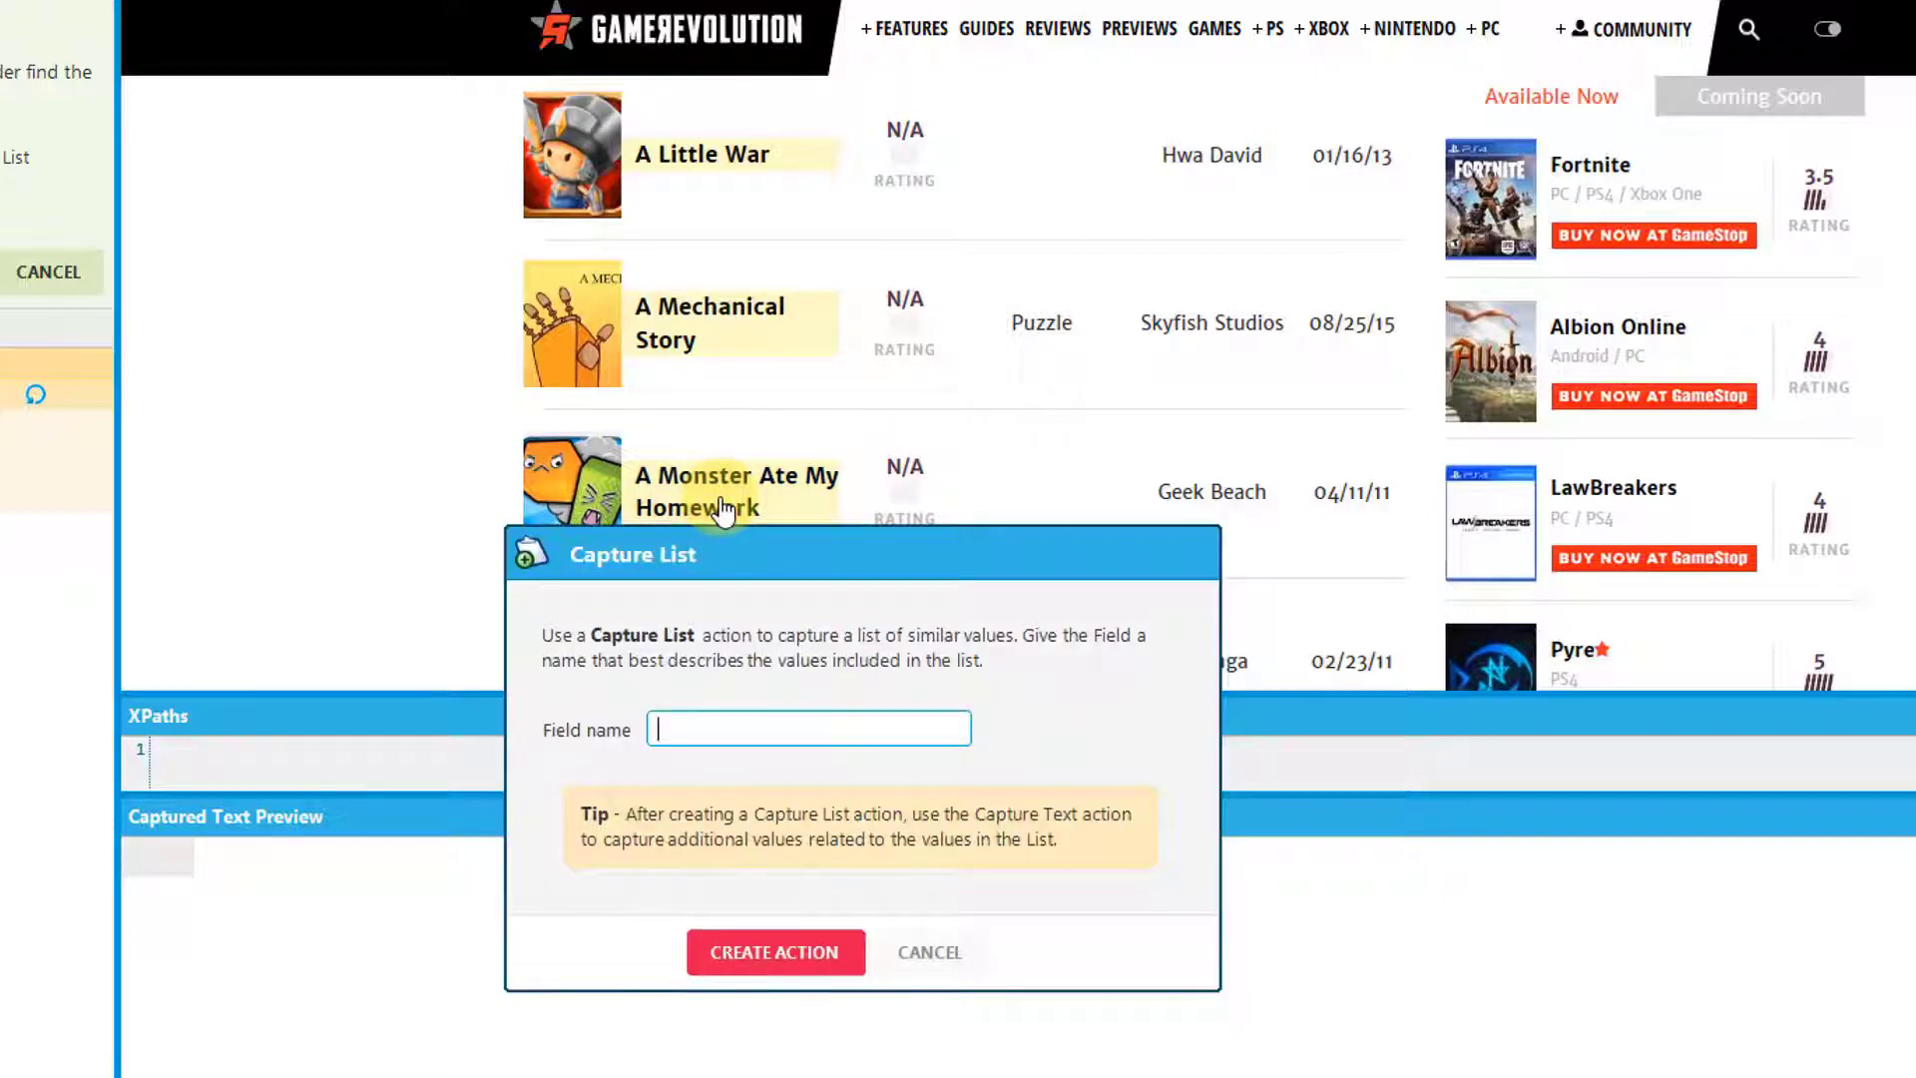
type("Title")
key("Return")
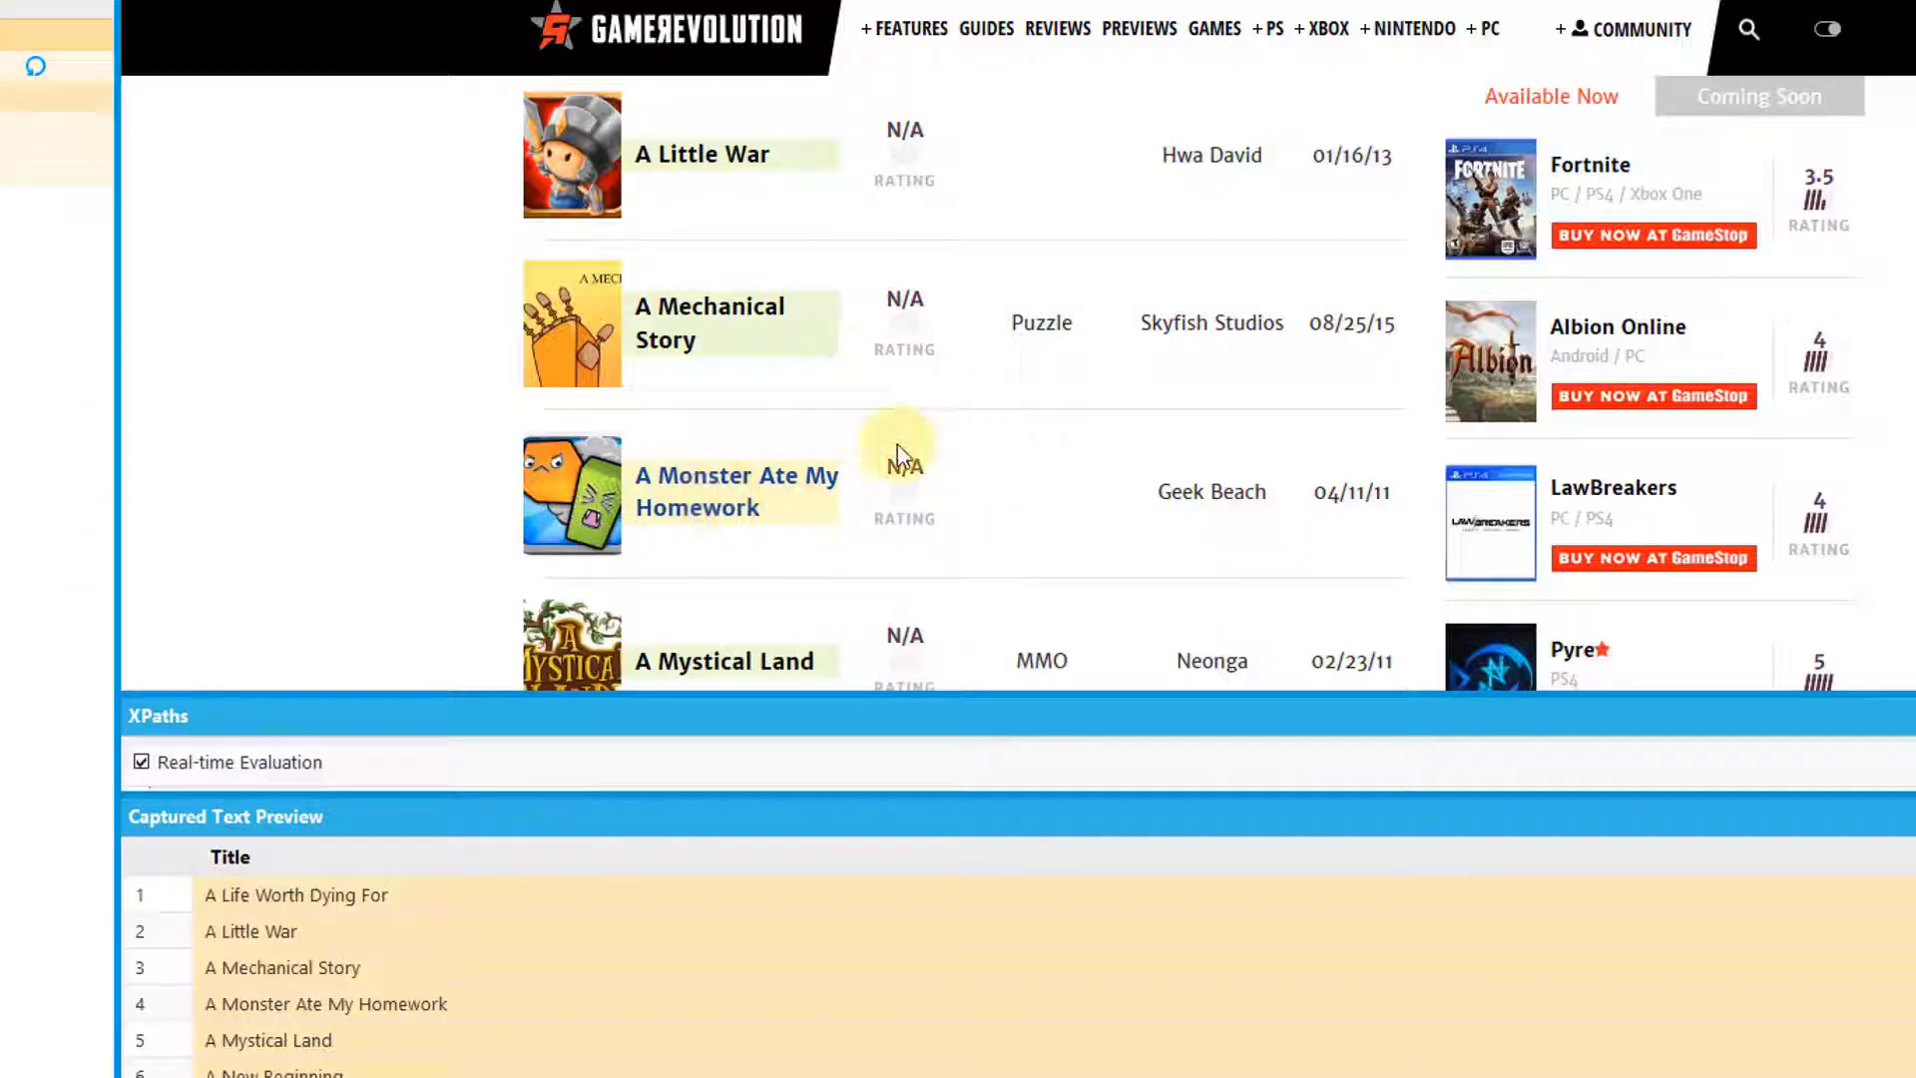
scroll(930, 327, "up", 3)
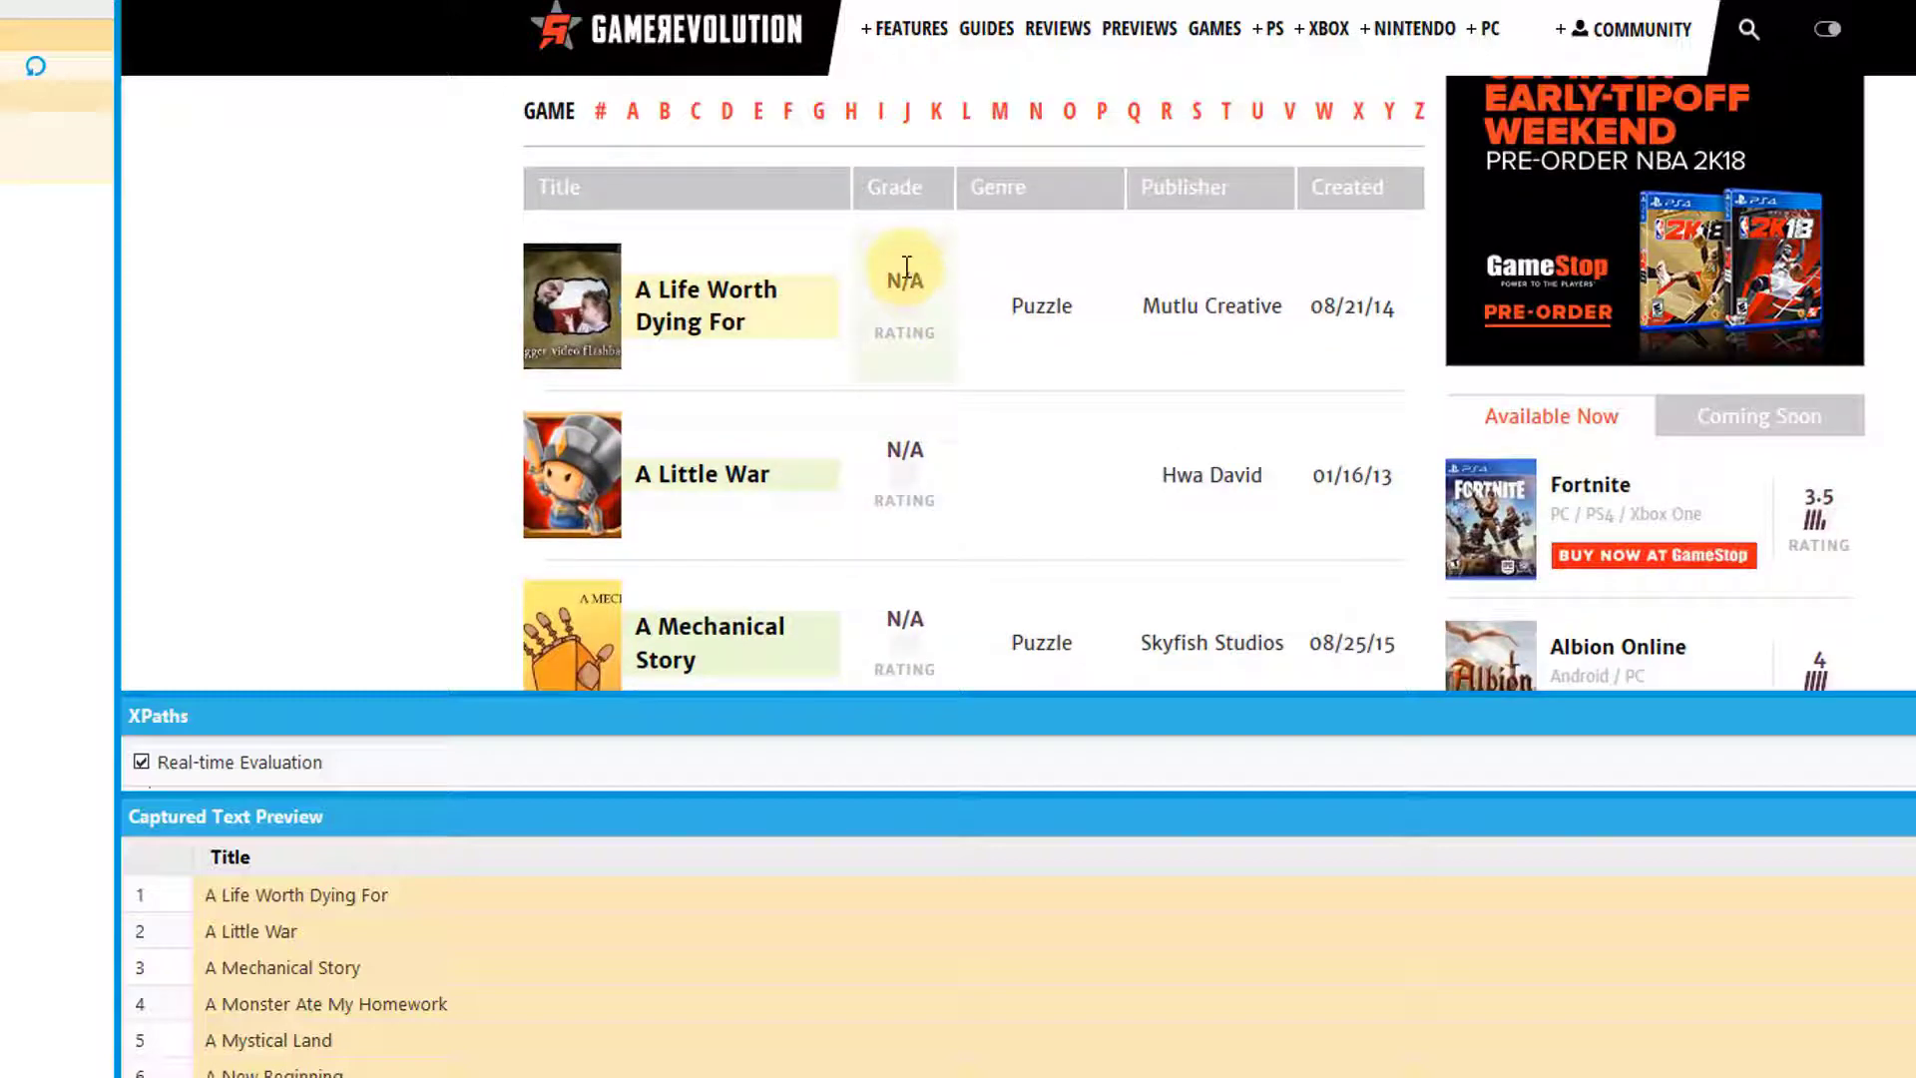
Capture the Puzzle genre cell as a text field named 'Genre'
left_click(1056, 300)
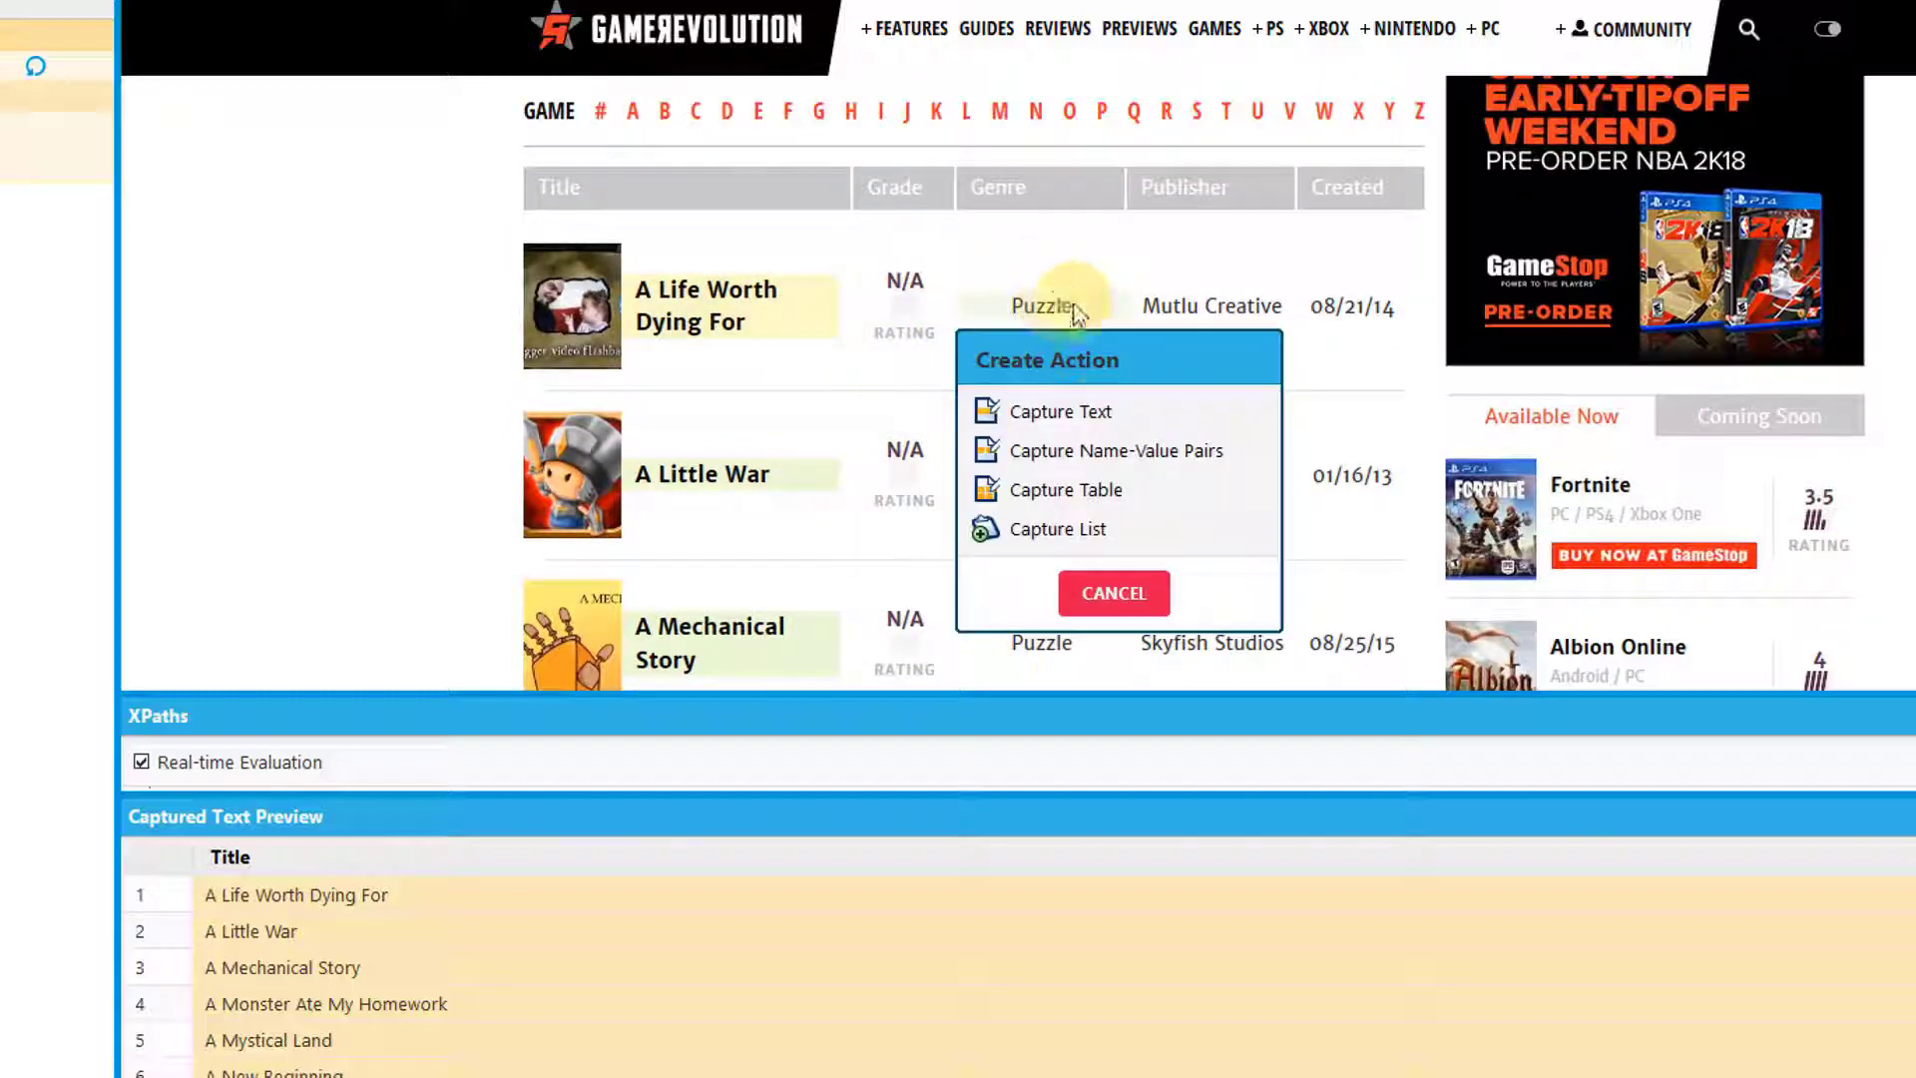
left_click(1098, 413)
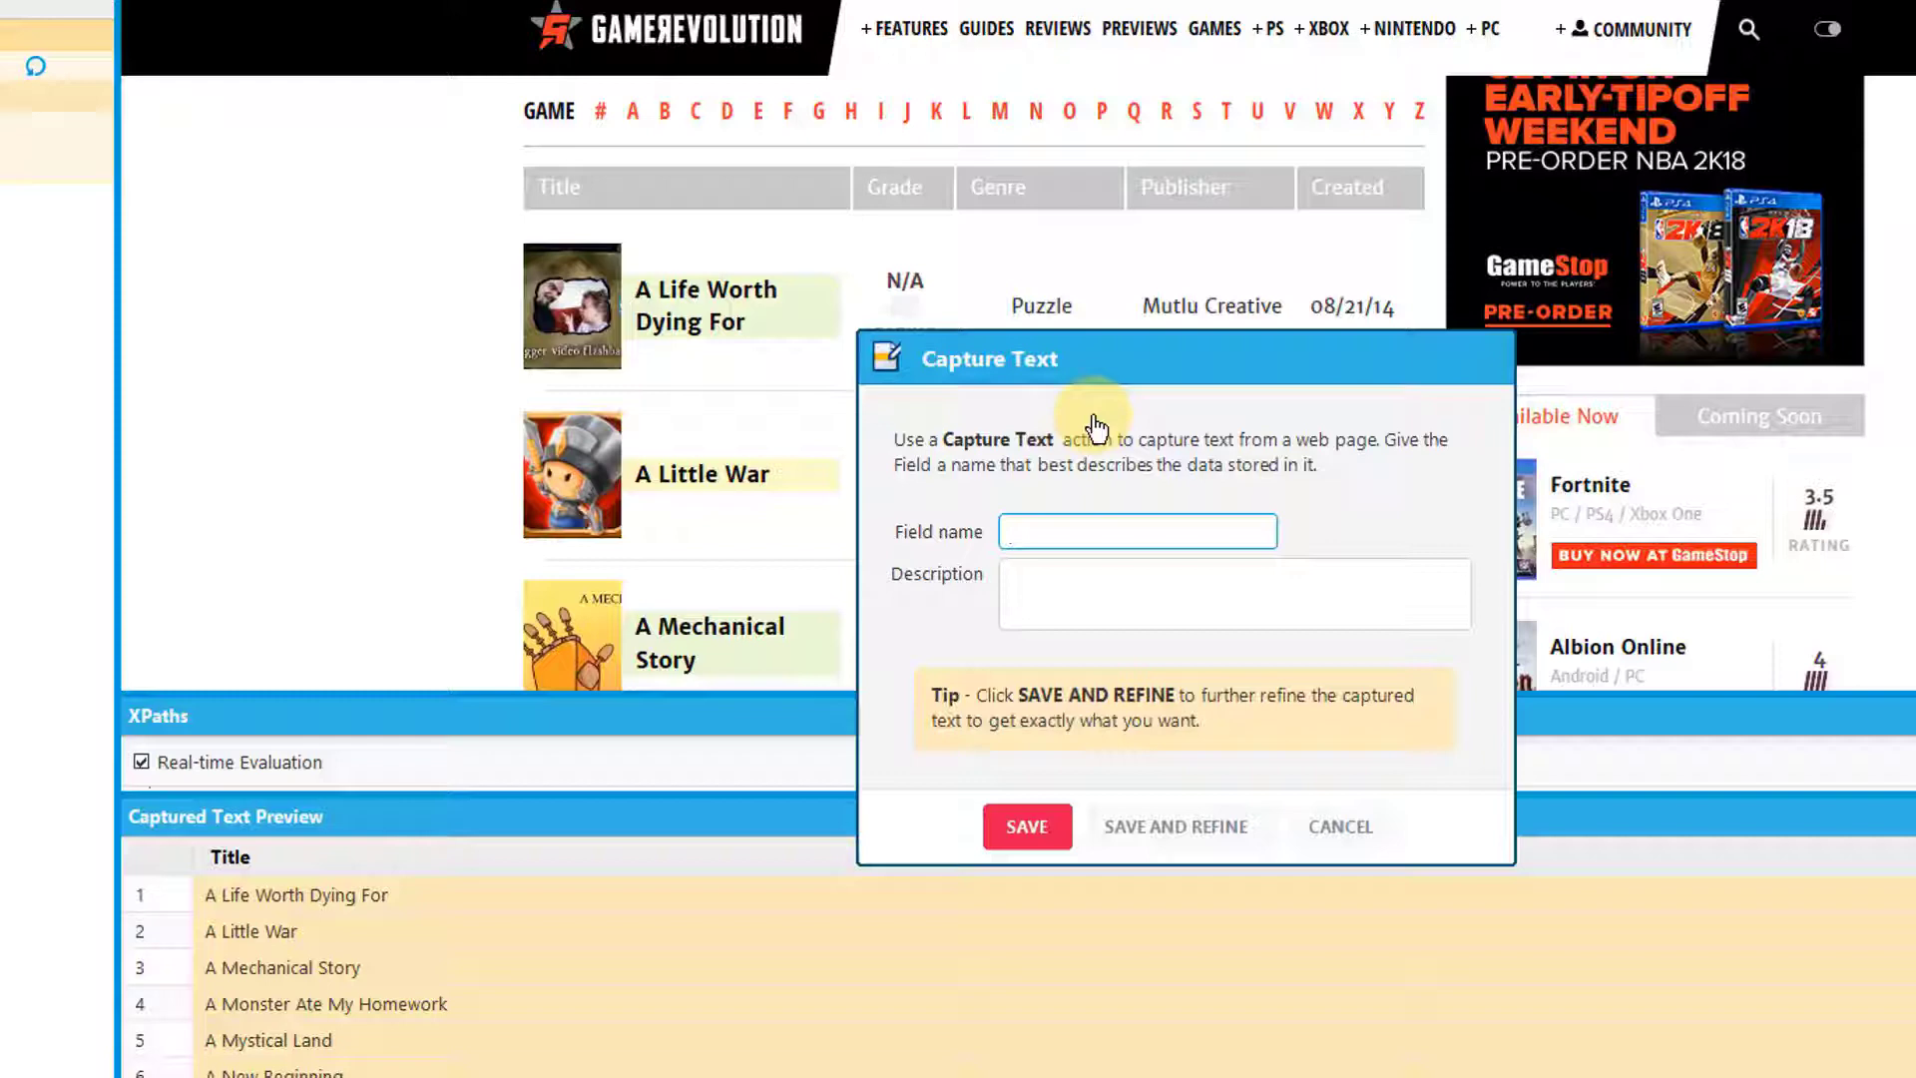
type("Genre")
key("Return")
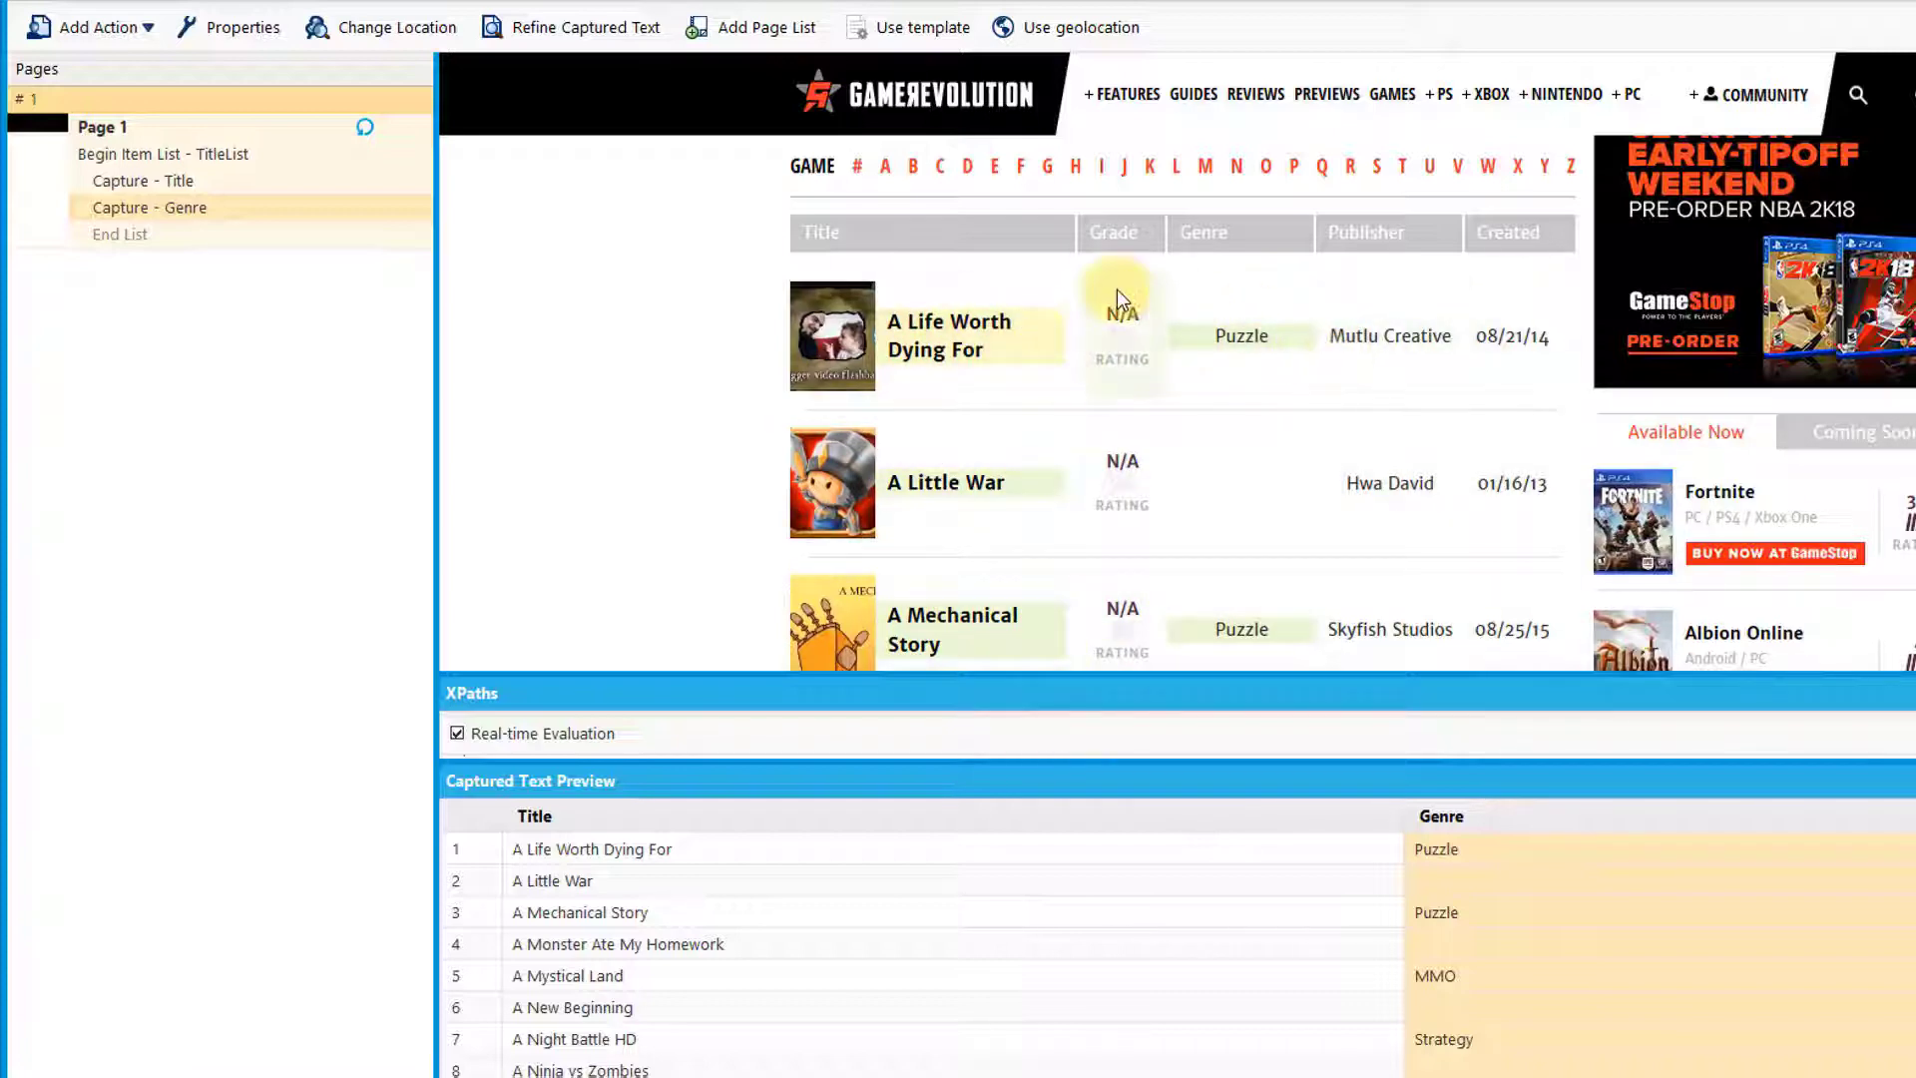
Capture the first game's date cell as a text field named 'Date'
left_click(1507, 345)
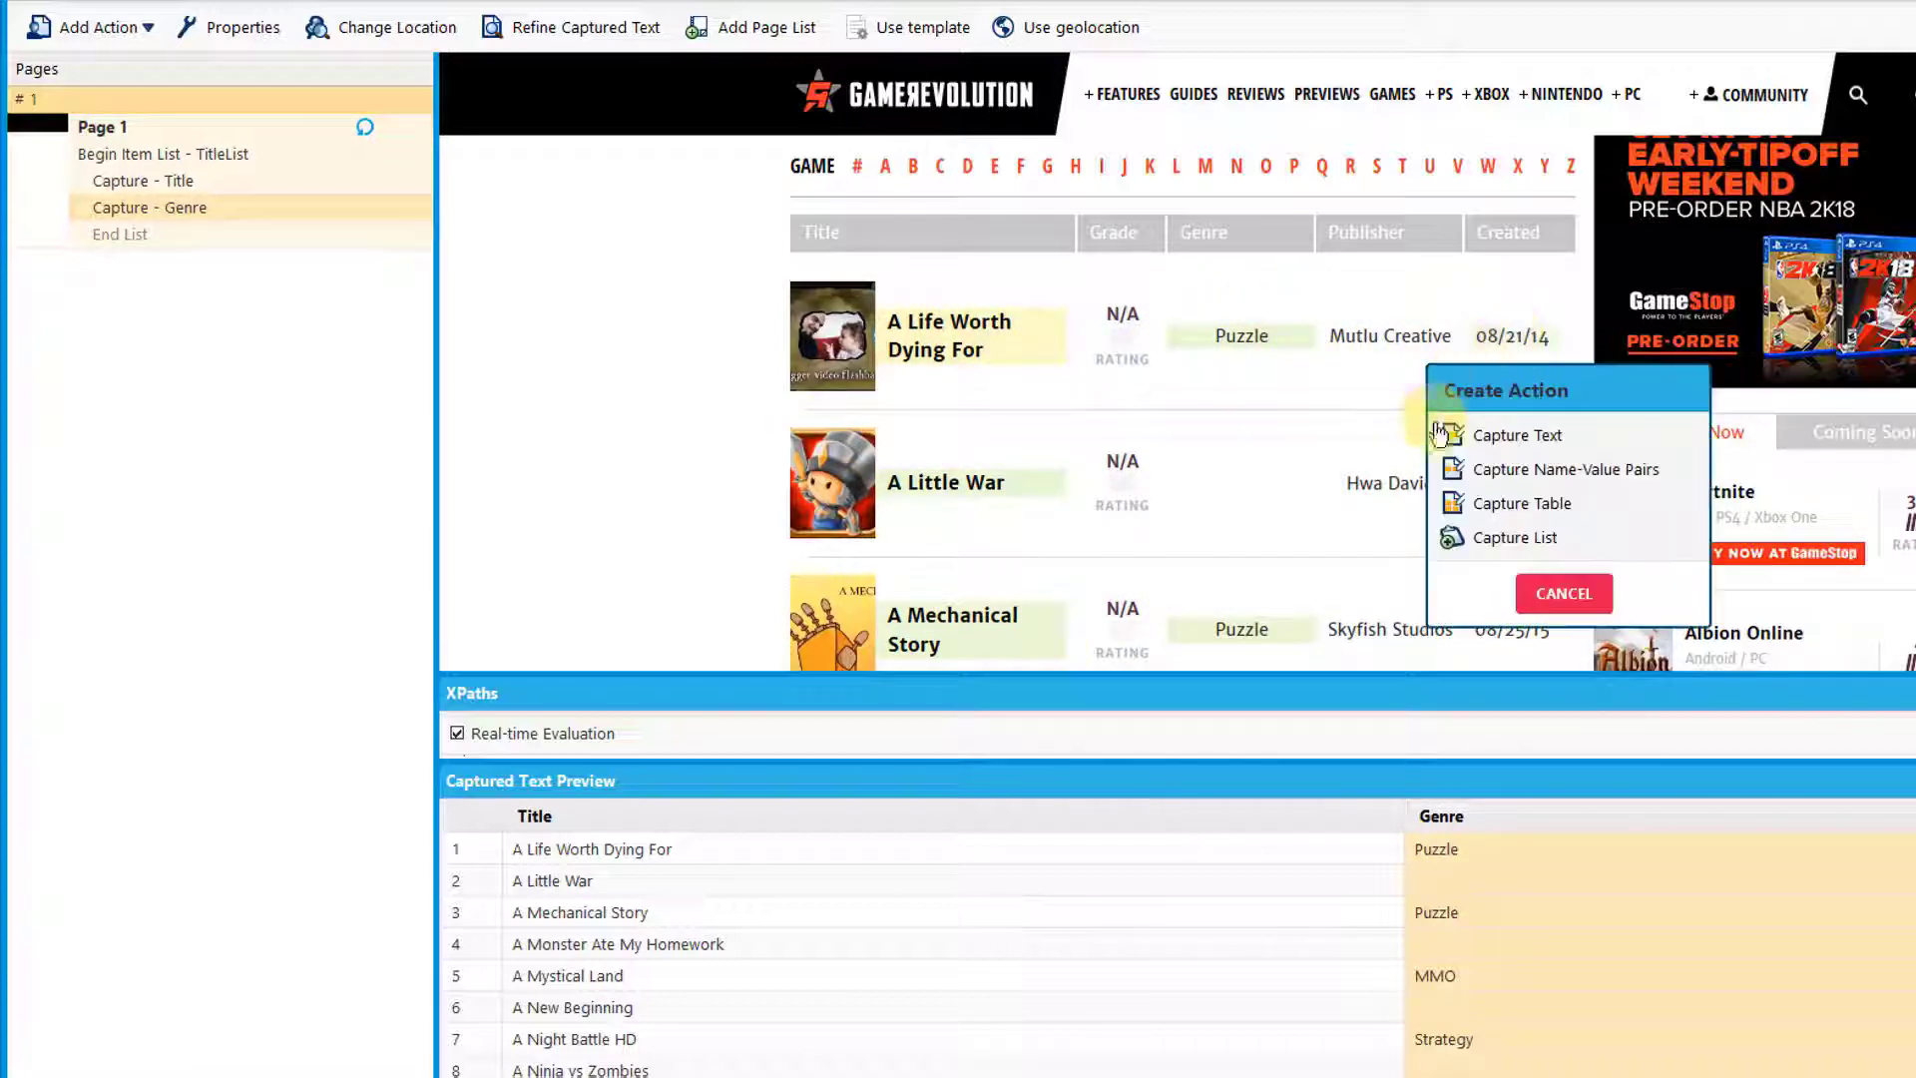
left_click(1509, 432)
left_click(1421, 772)
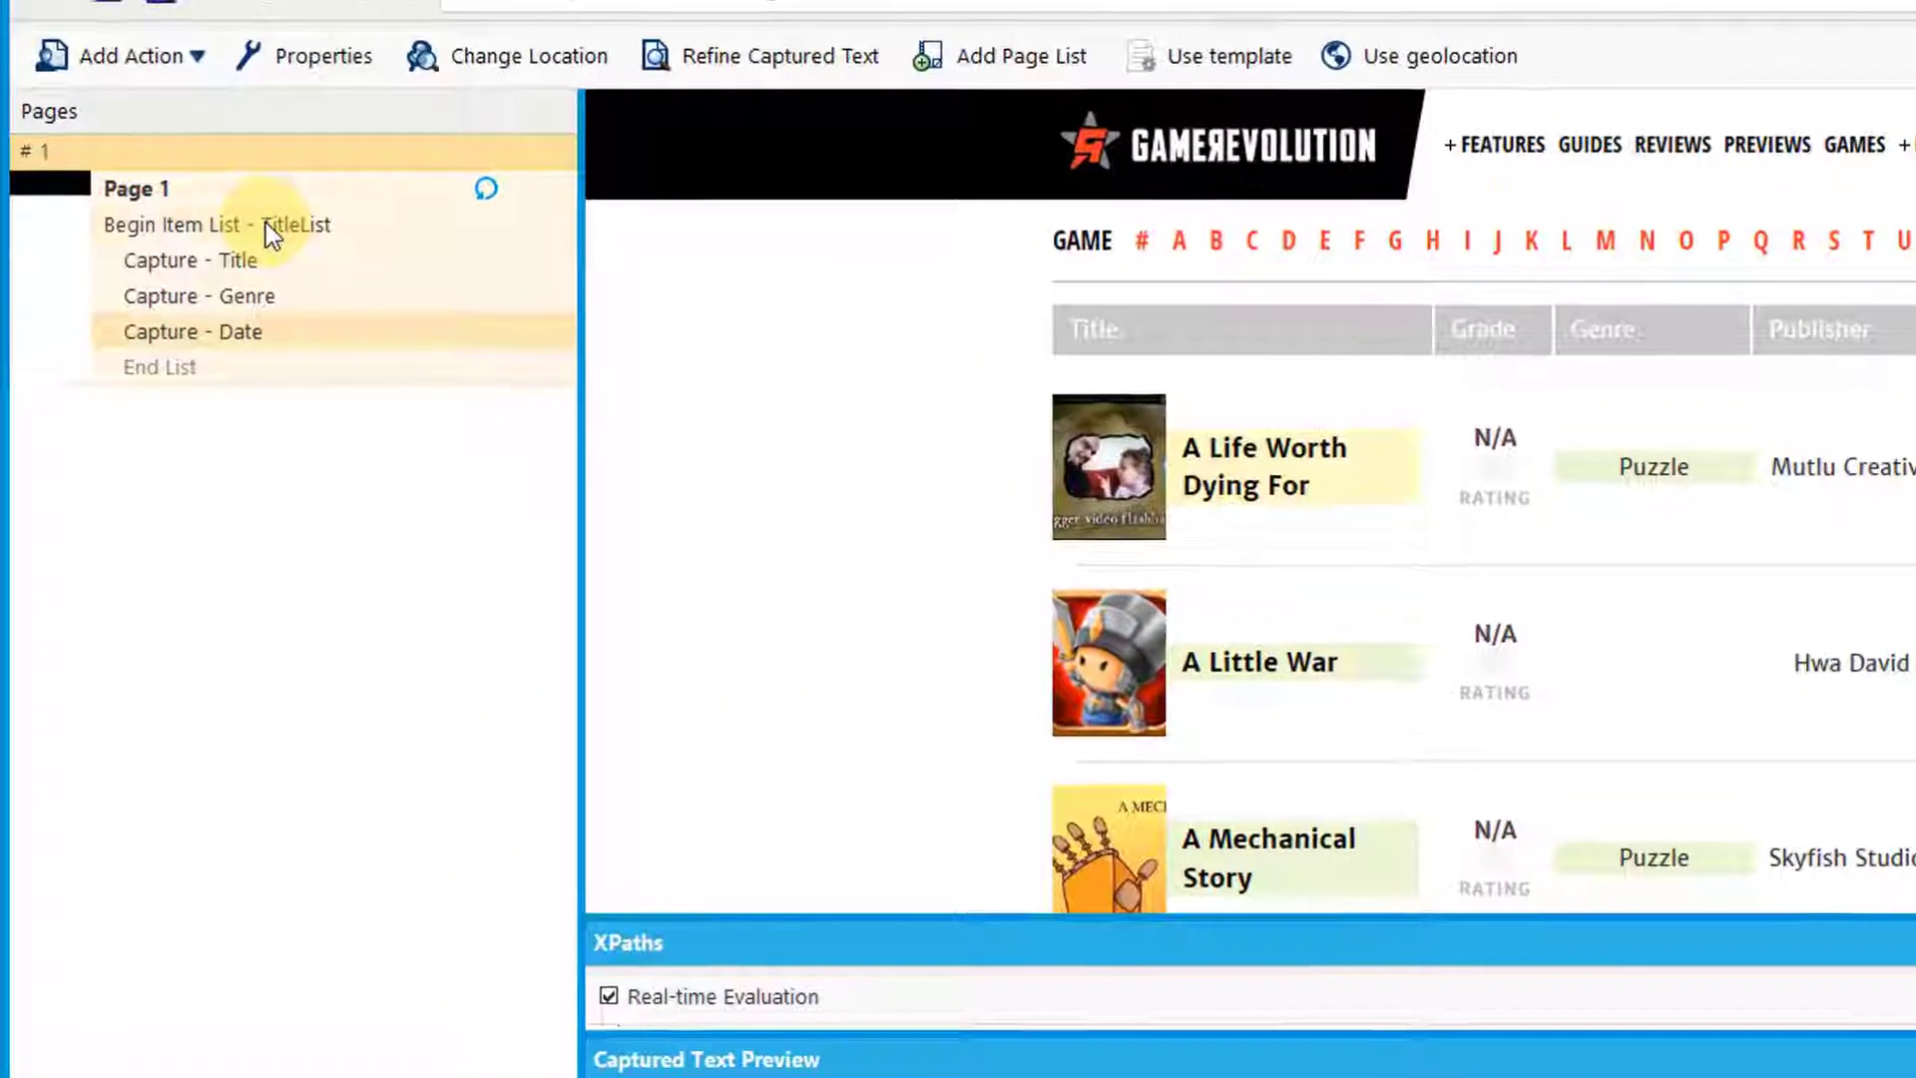
Open the TitleList refinements and look through the every-nth-item options without changing them
left_click(197, 152)
right_click(267, 226)
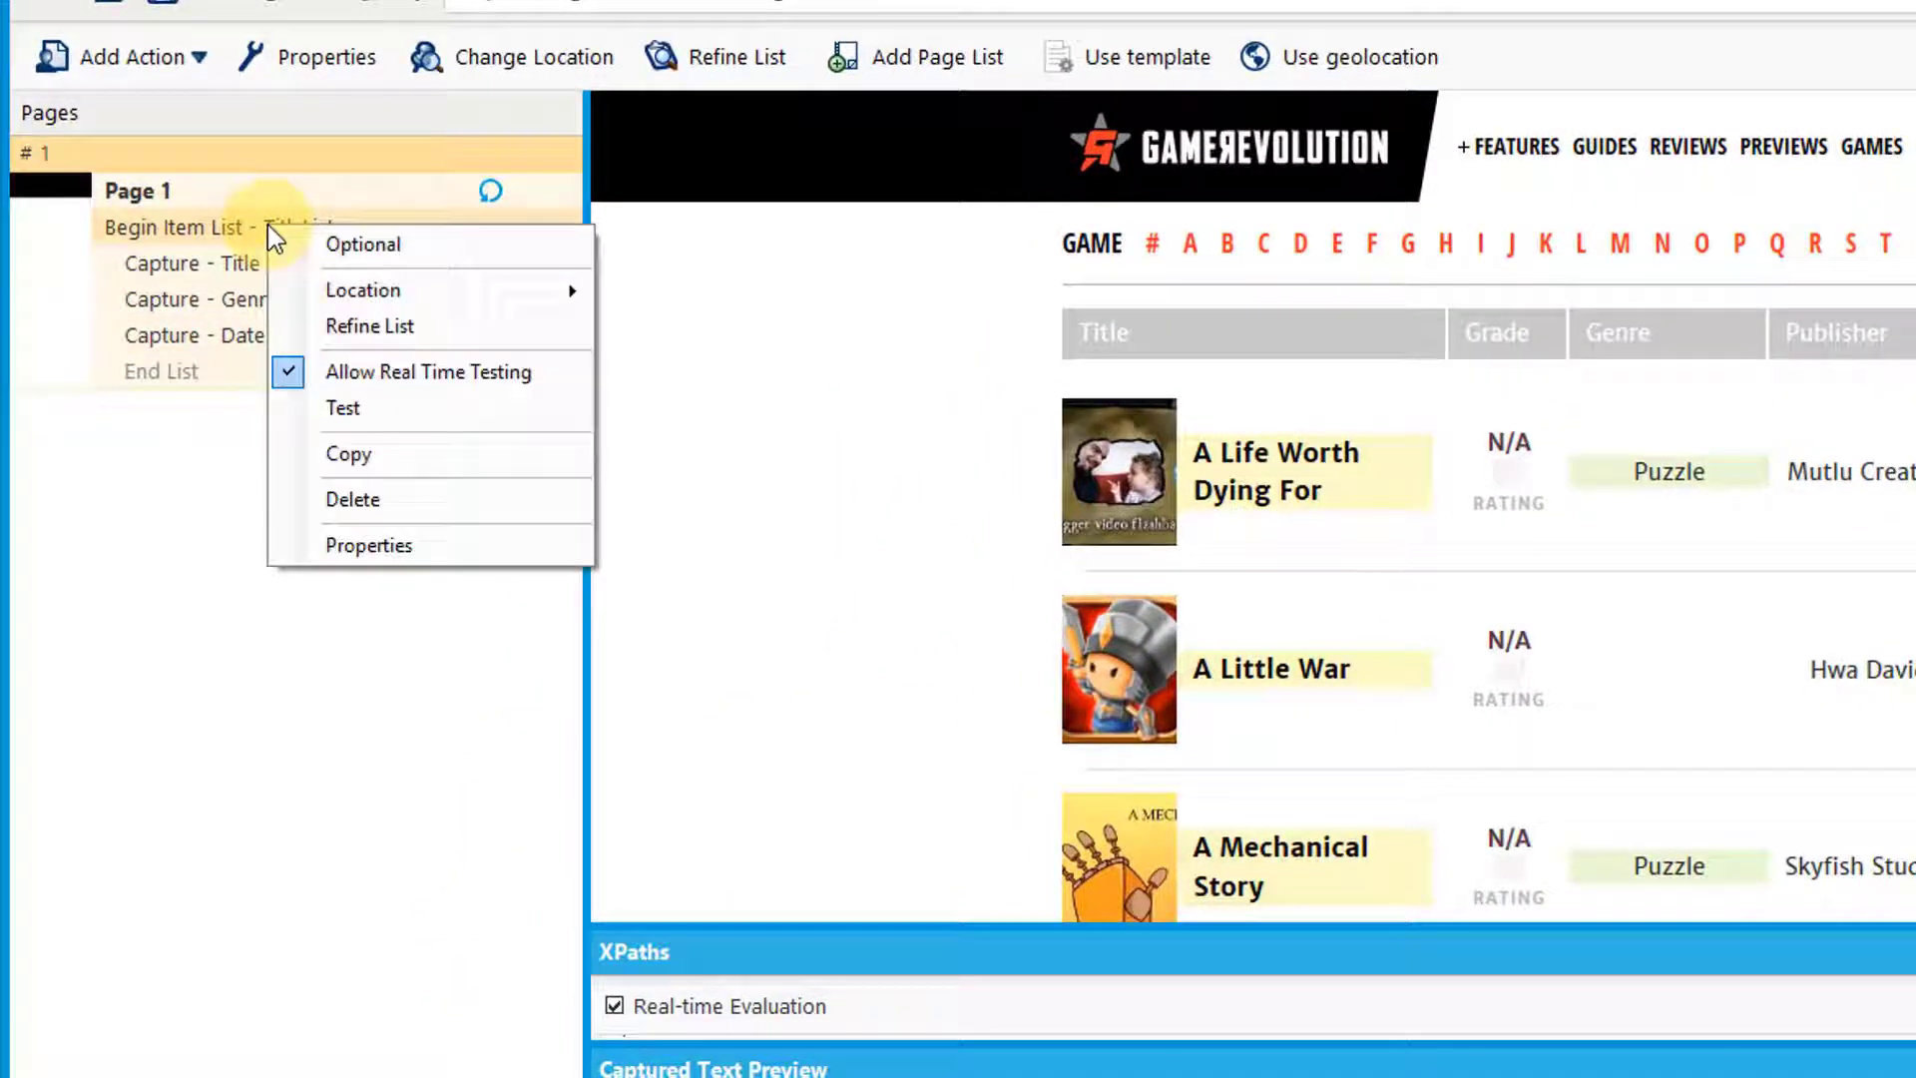
left_click(413, 329)
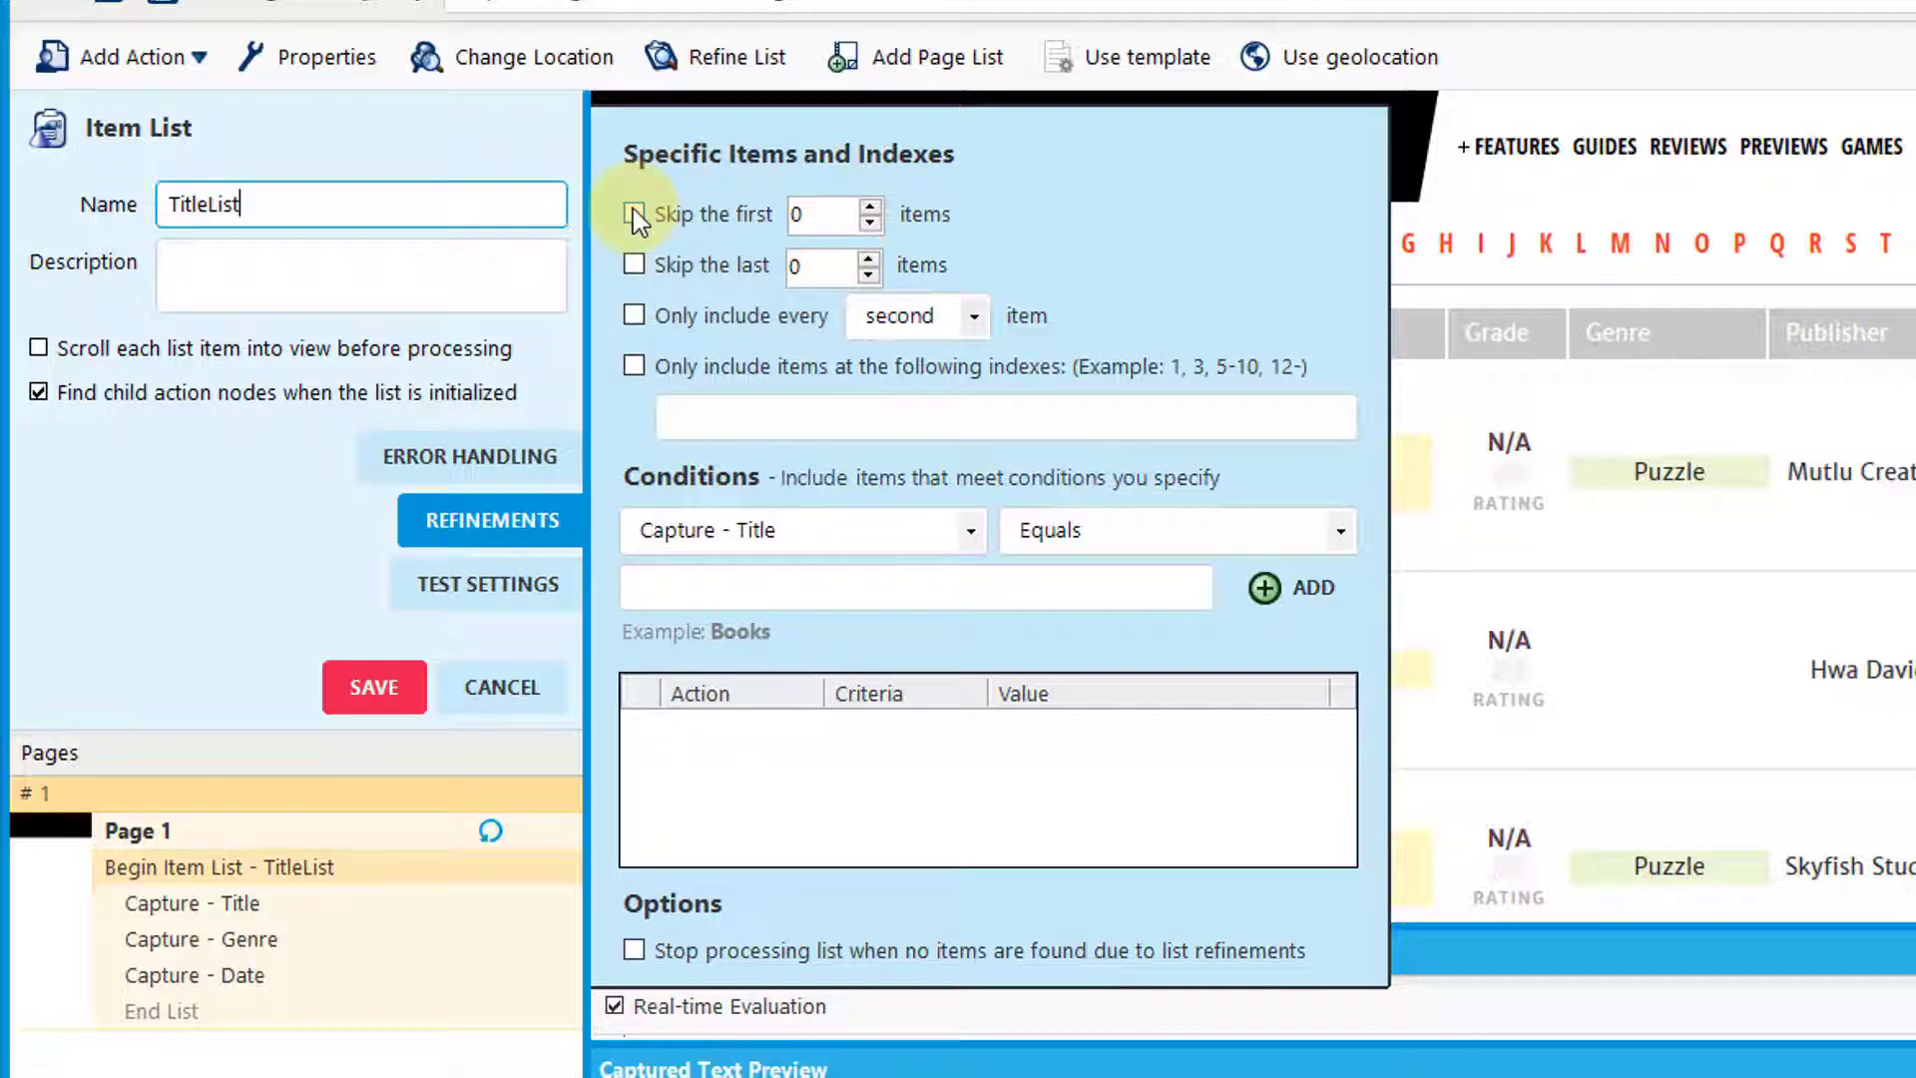
left_click(646, 266)
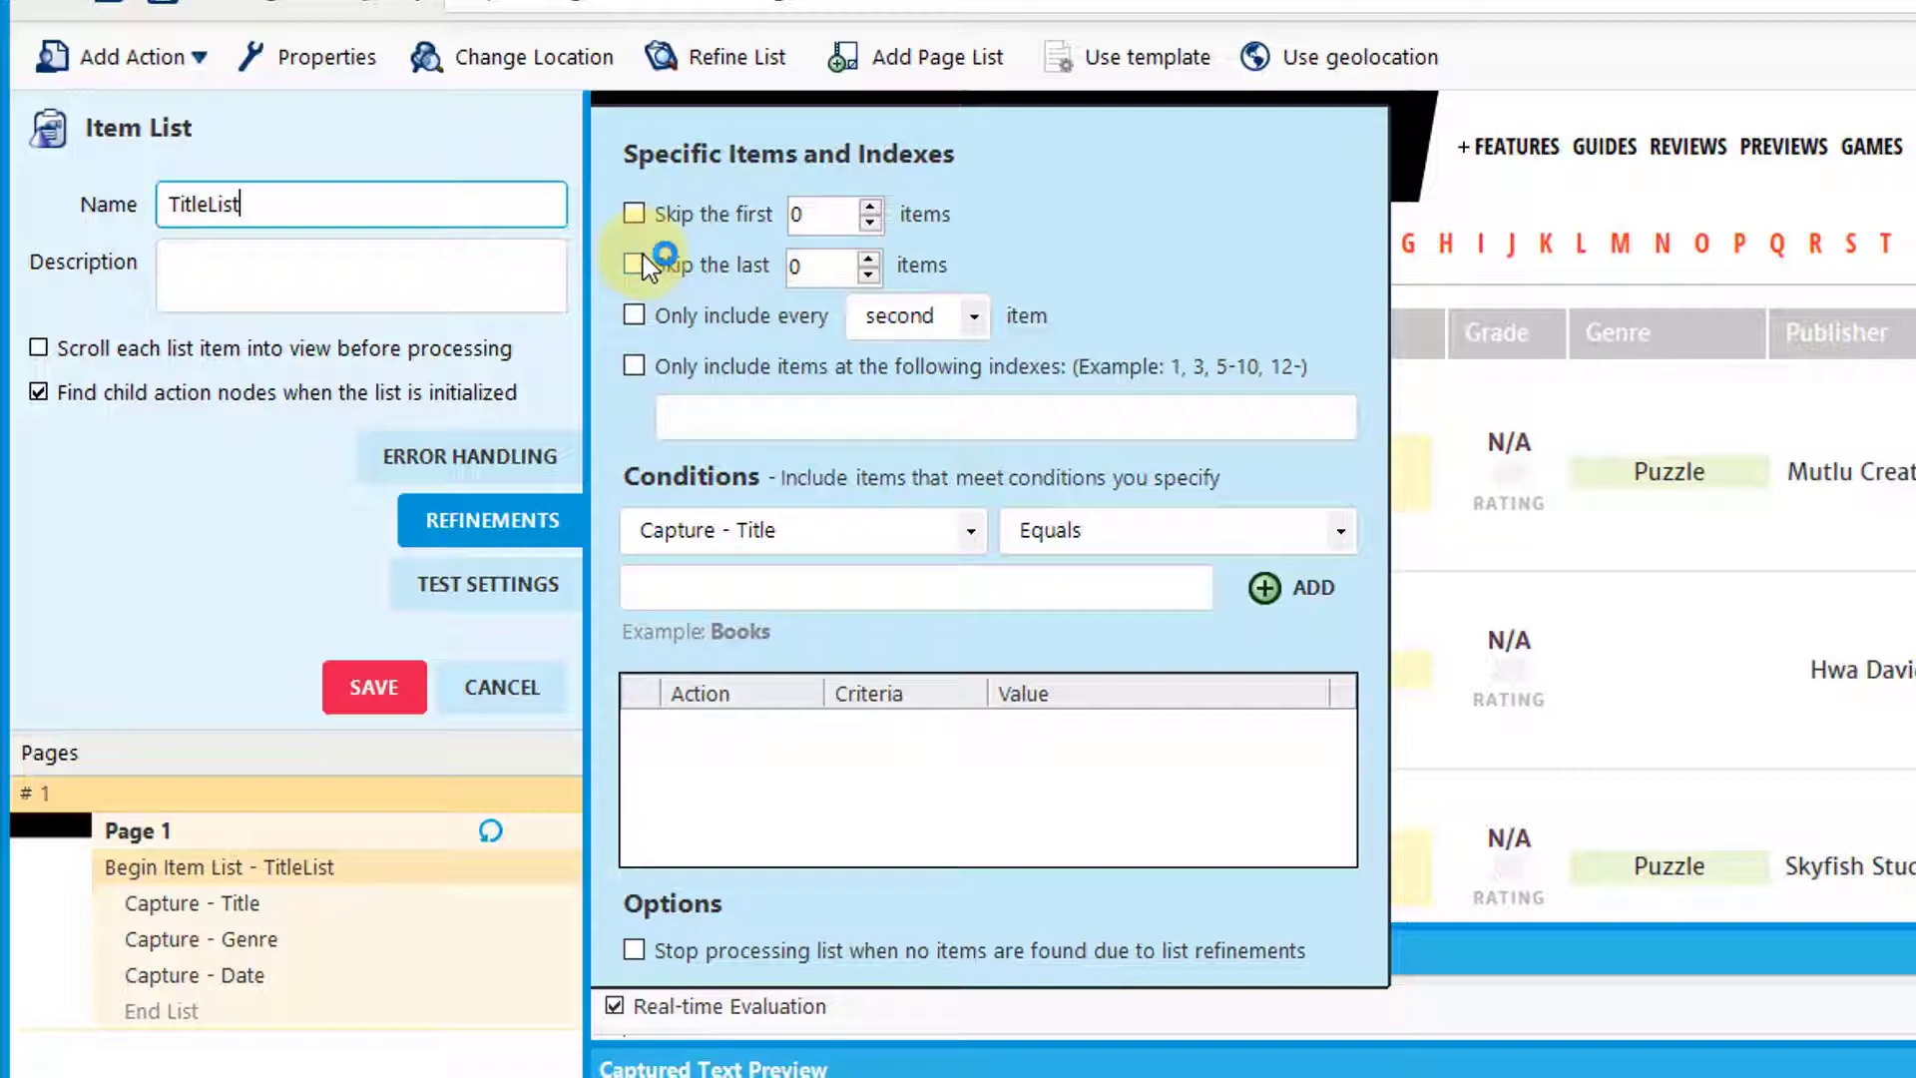
left_click(956, 326)
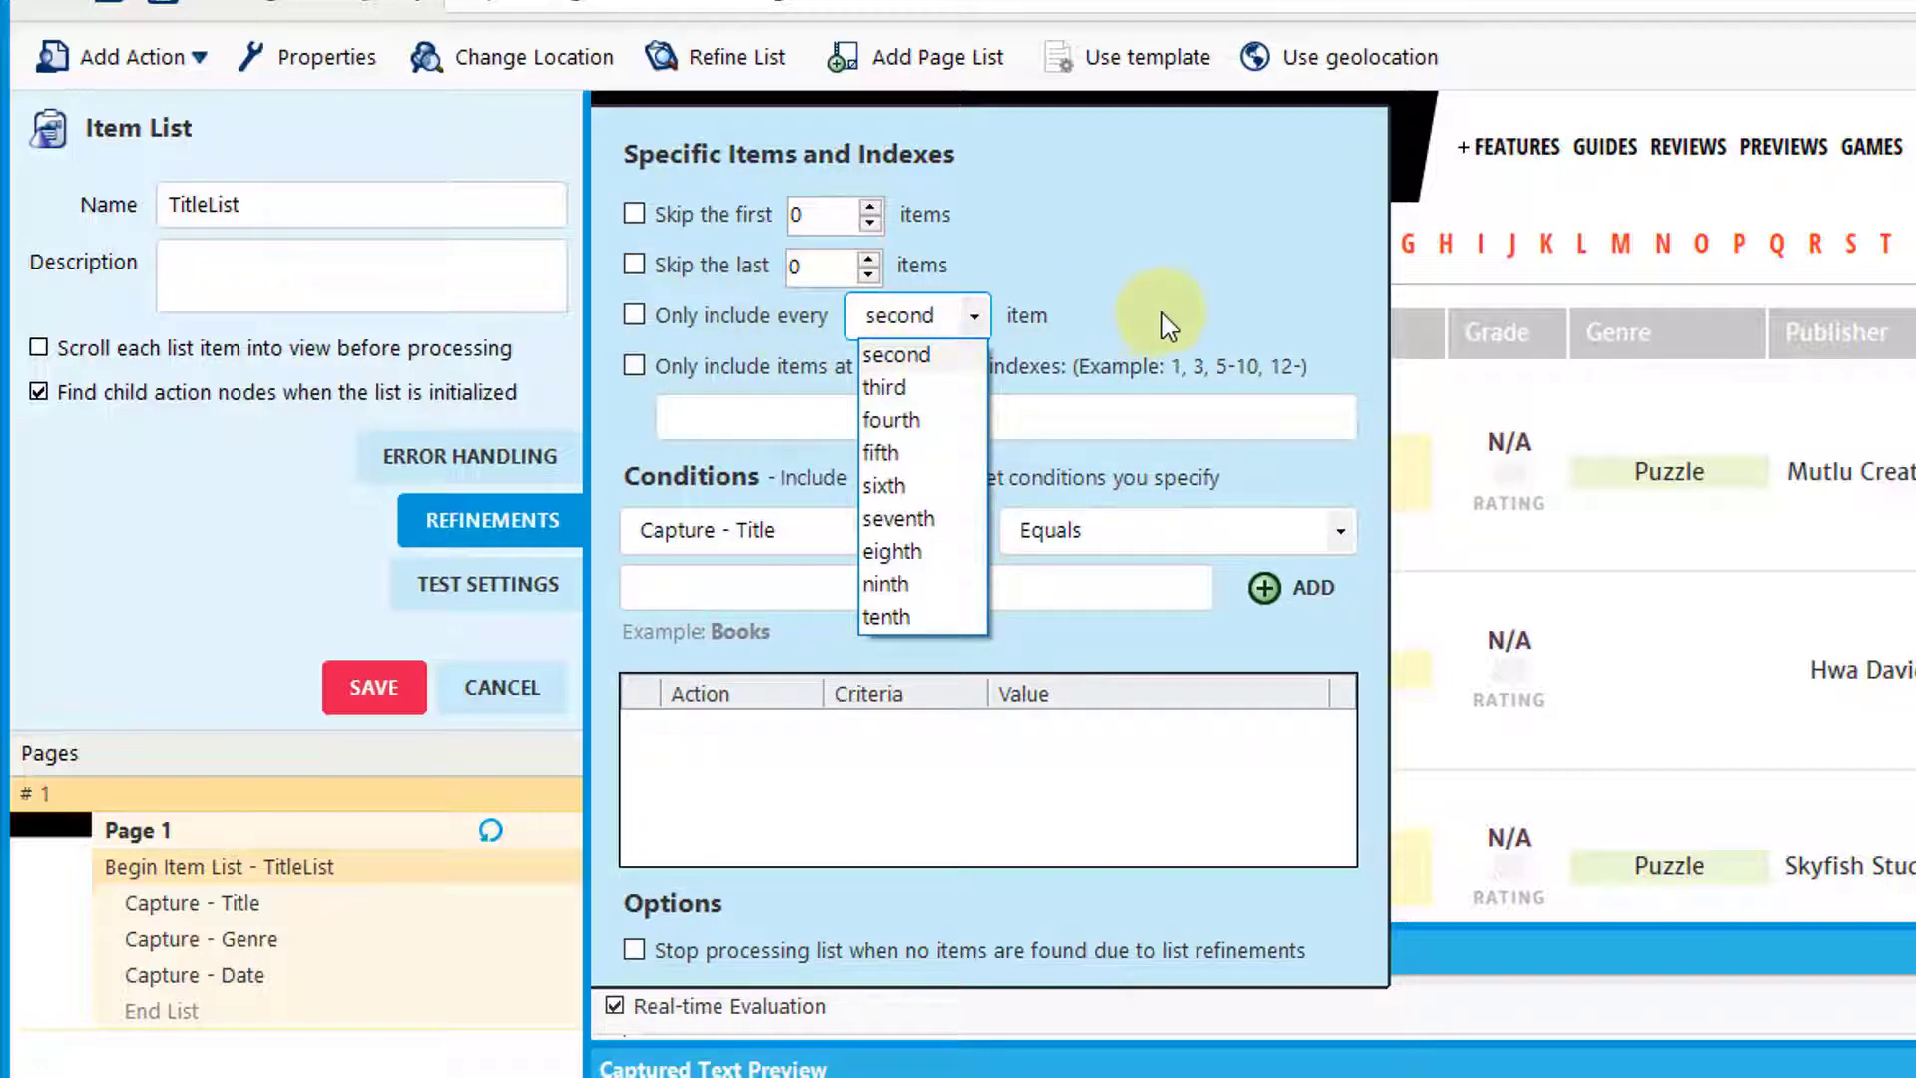
left_click(1136, 271)
Limit the TitleList to item indexes 1-10 and bring the refinement settings back up
left_click(968, 401)
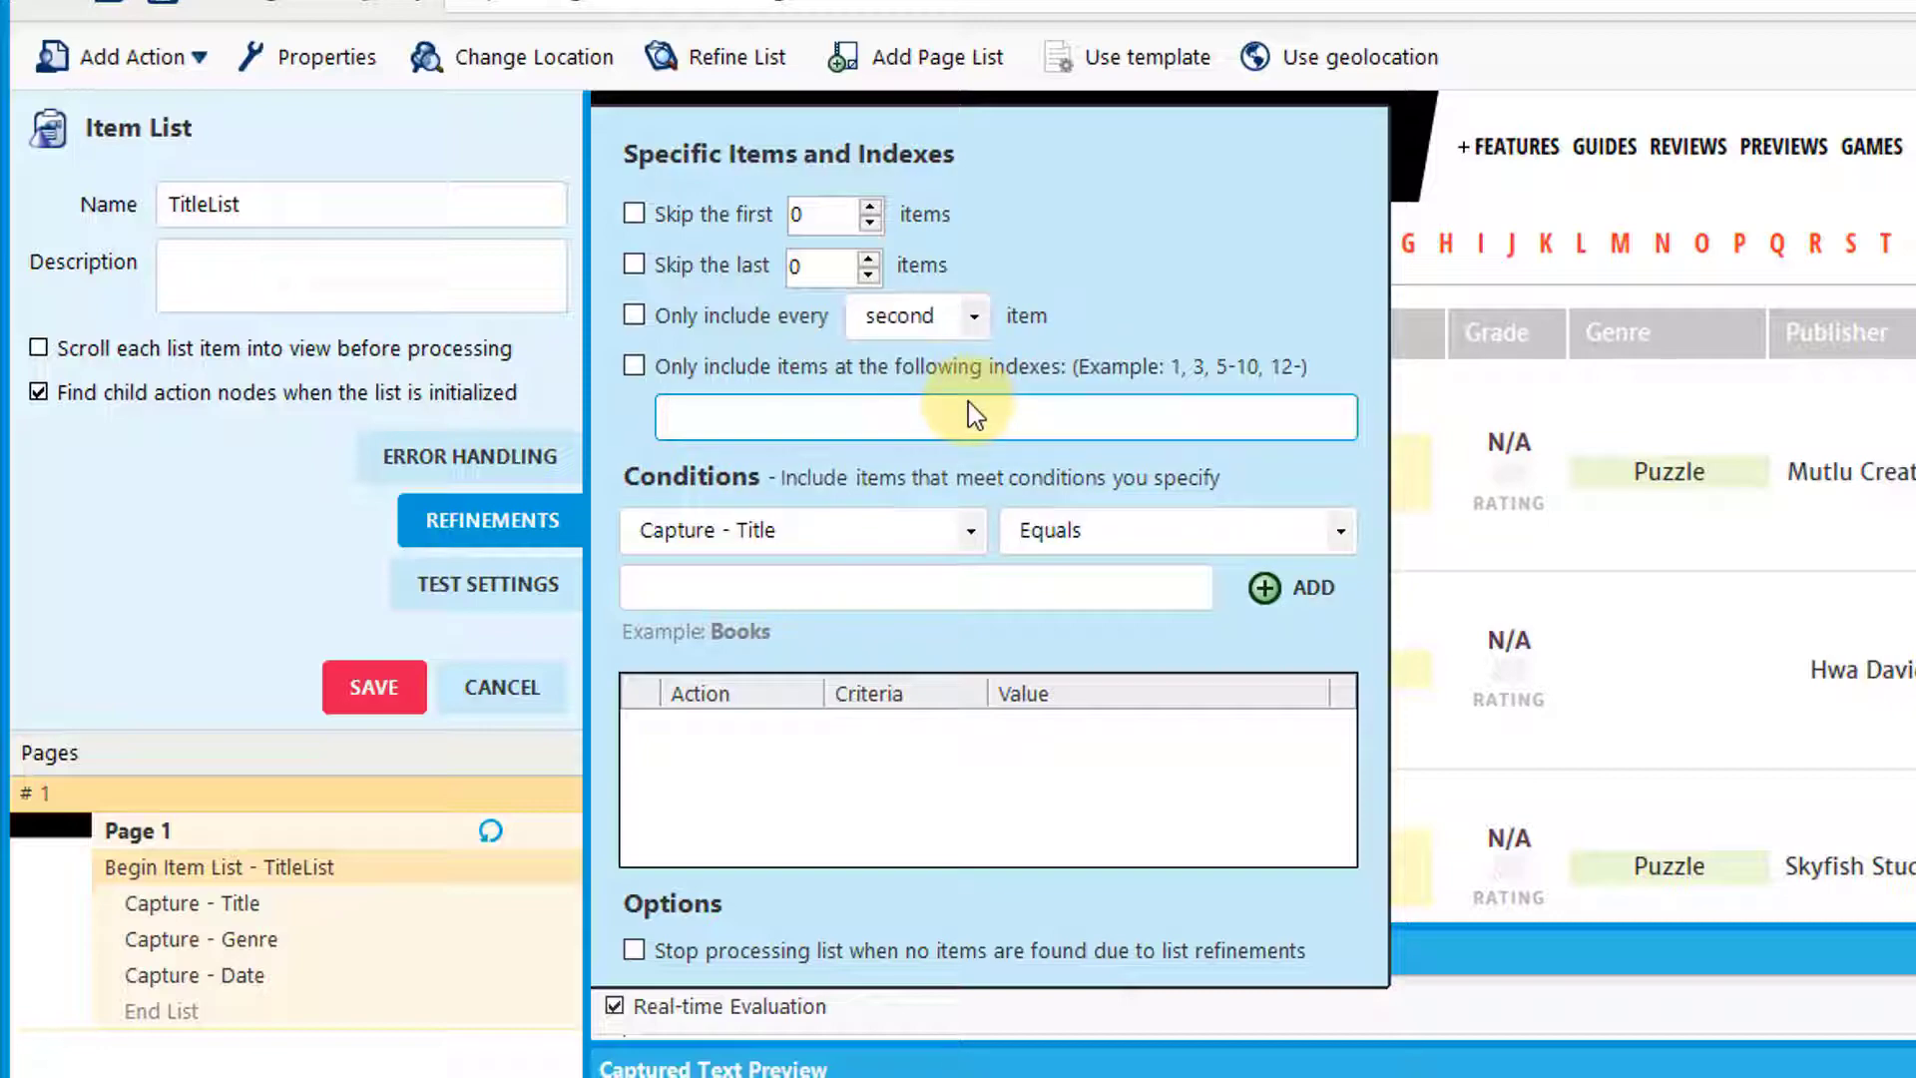
type("1-10")
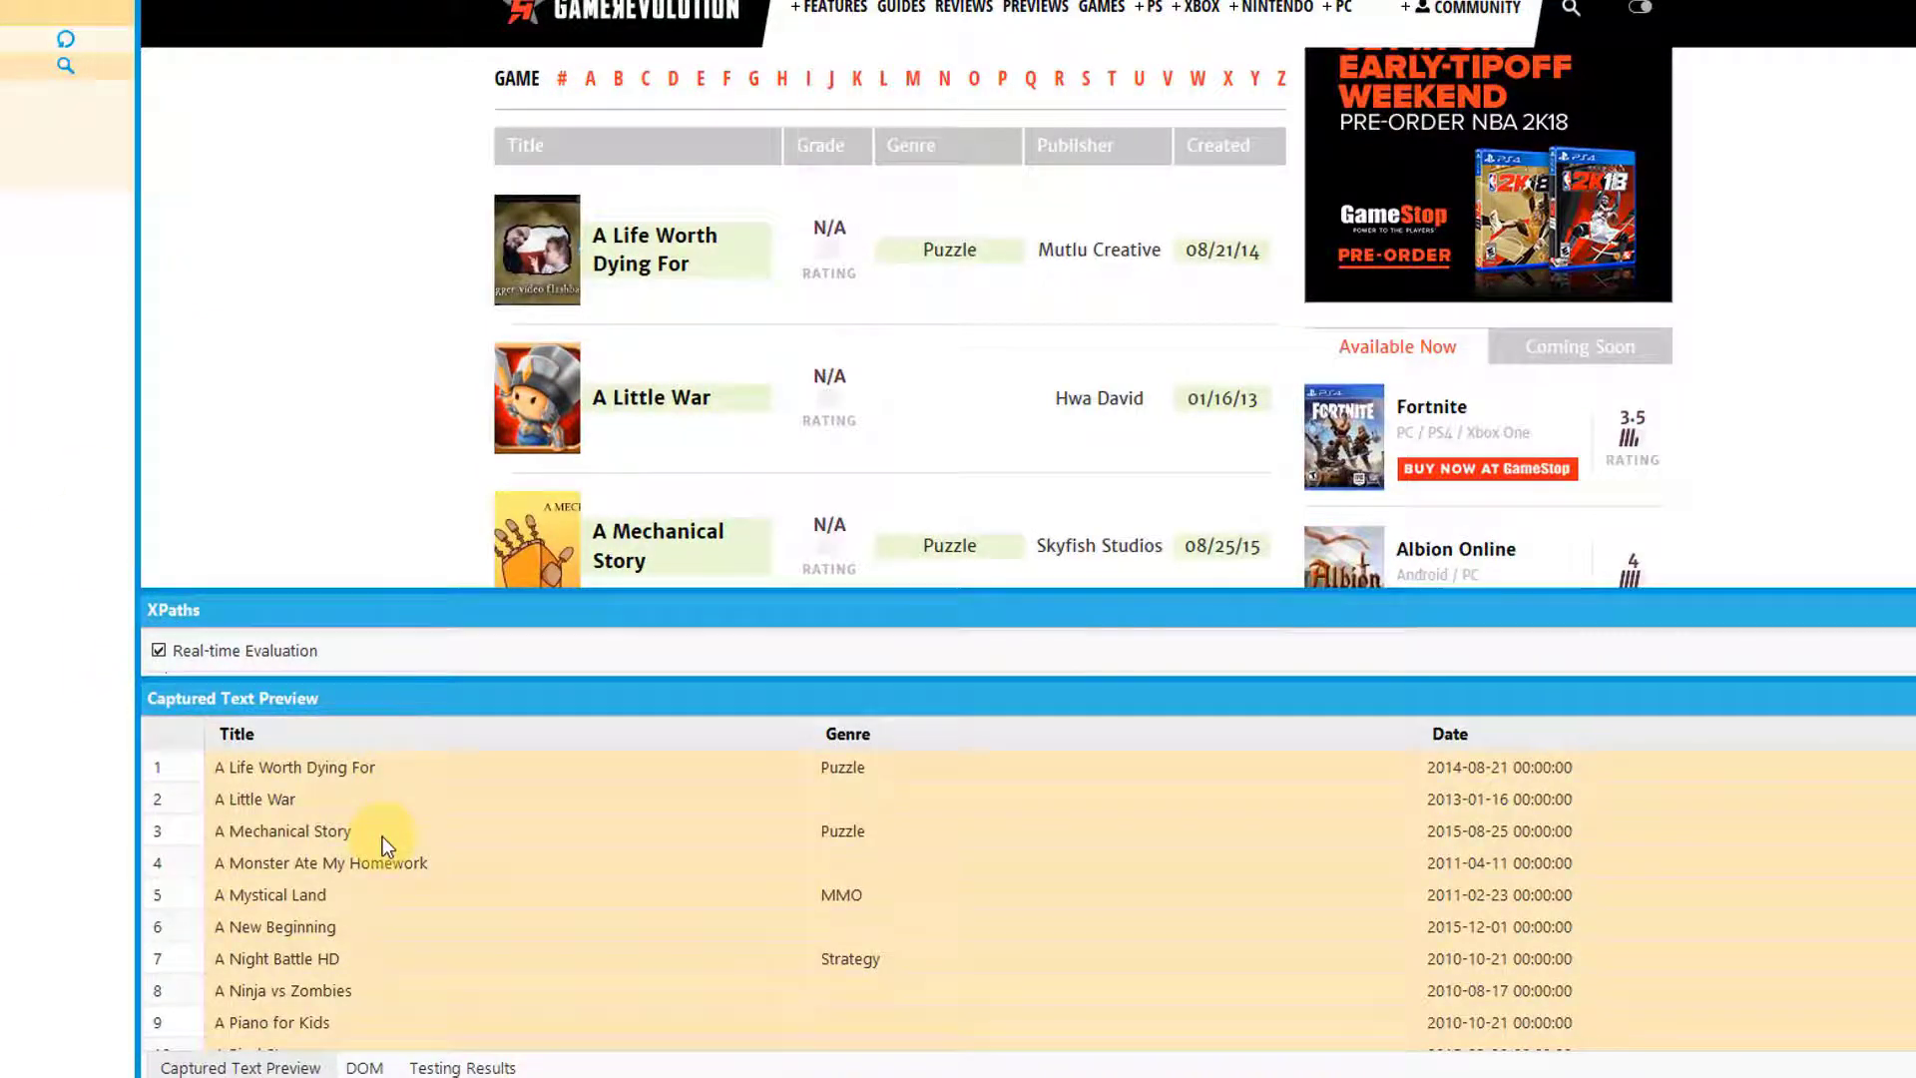
scroll(381, 836, "down", 1)
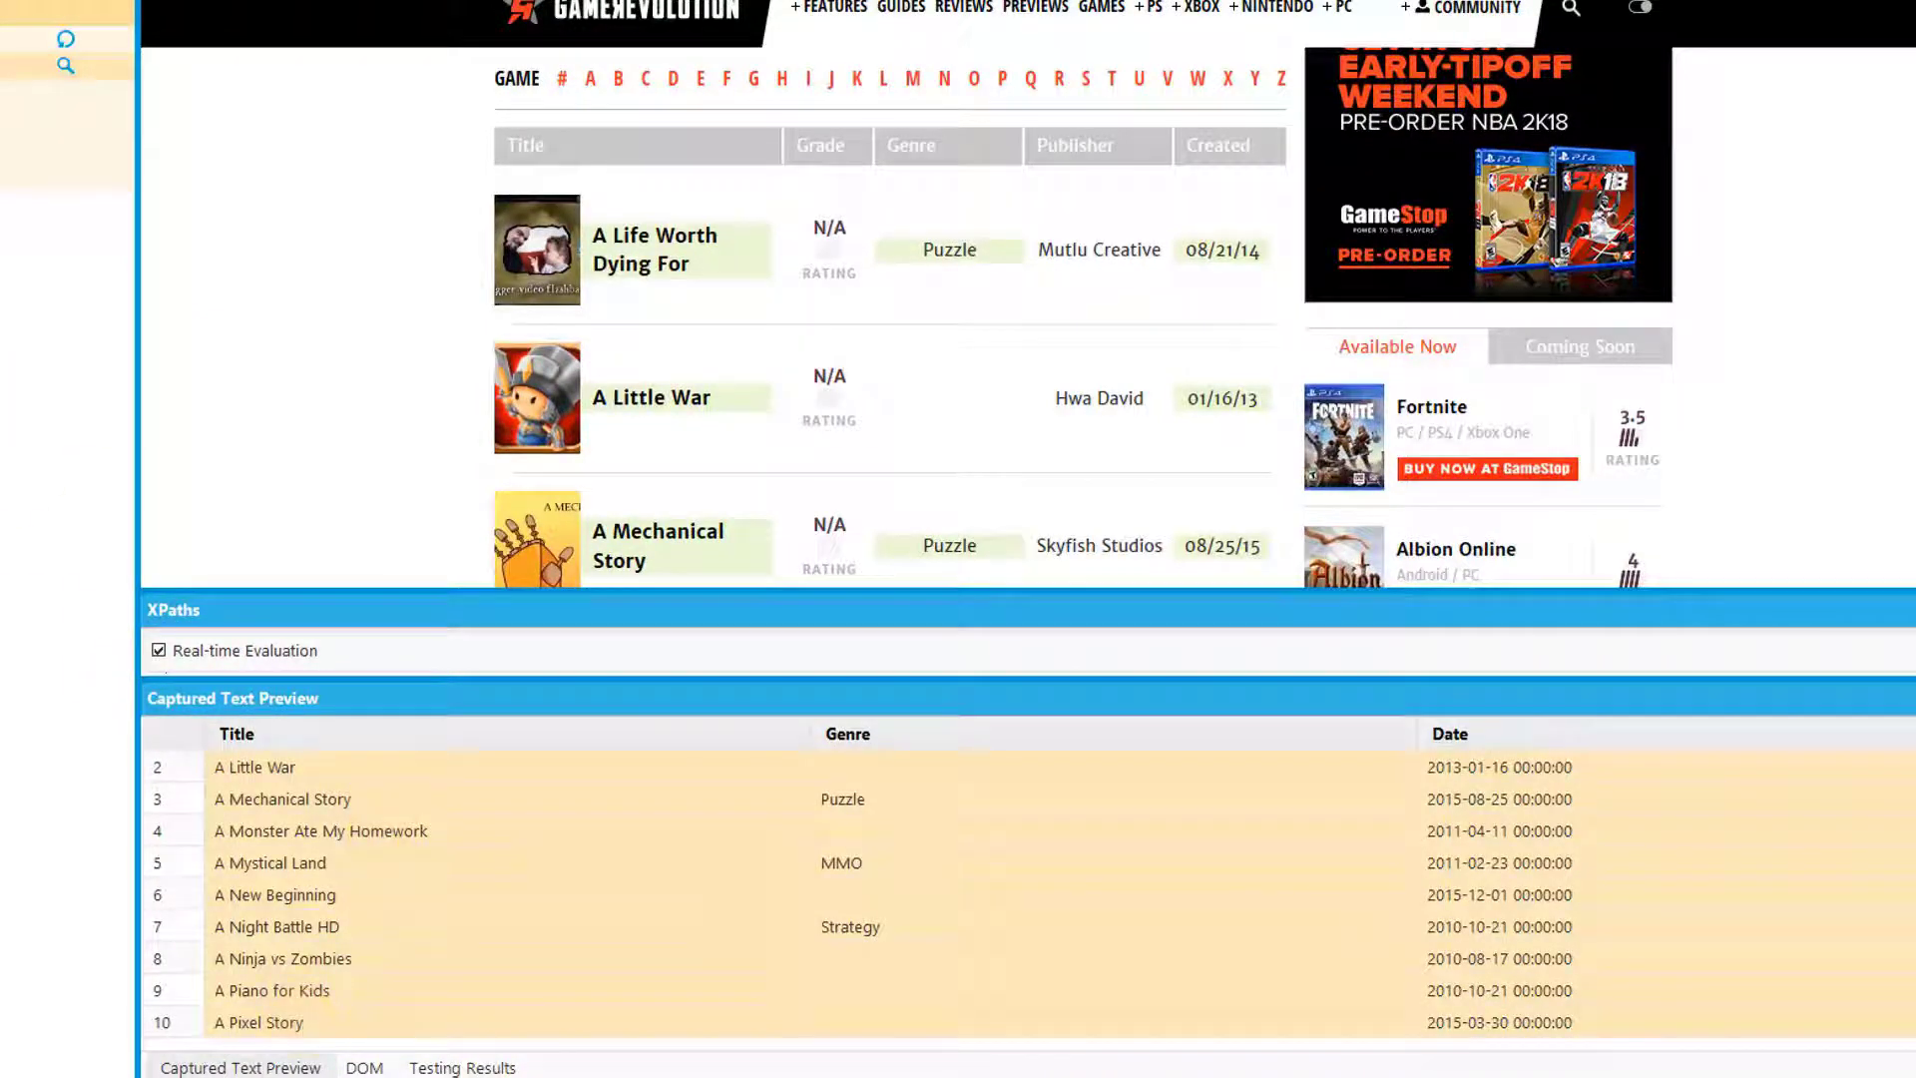
right_click(15, 65)
left_click(84, 142)
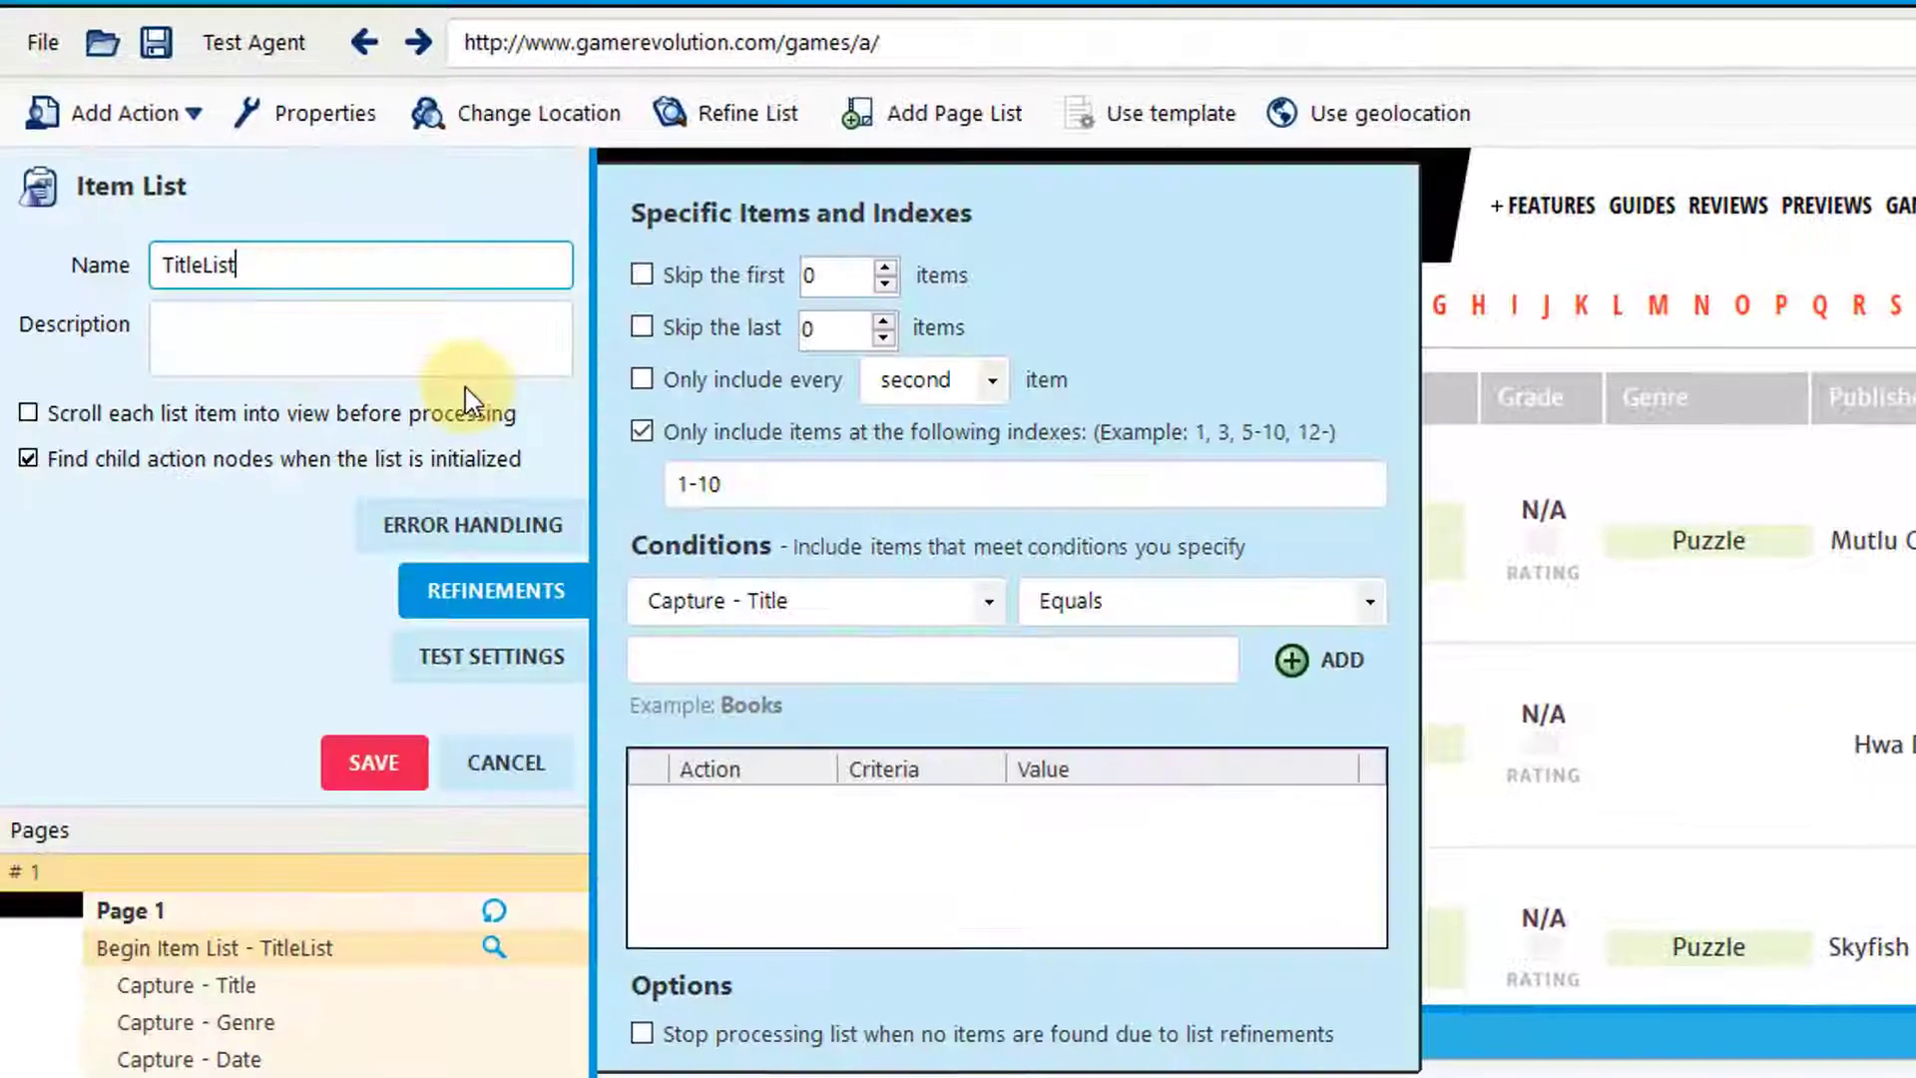
Replace the 1-10 index limit with a Title Equals 'A New Beginning' condition and save
left_click(641, 431)
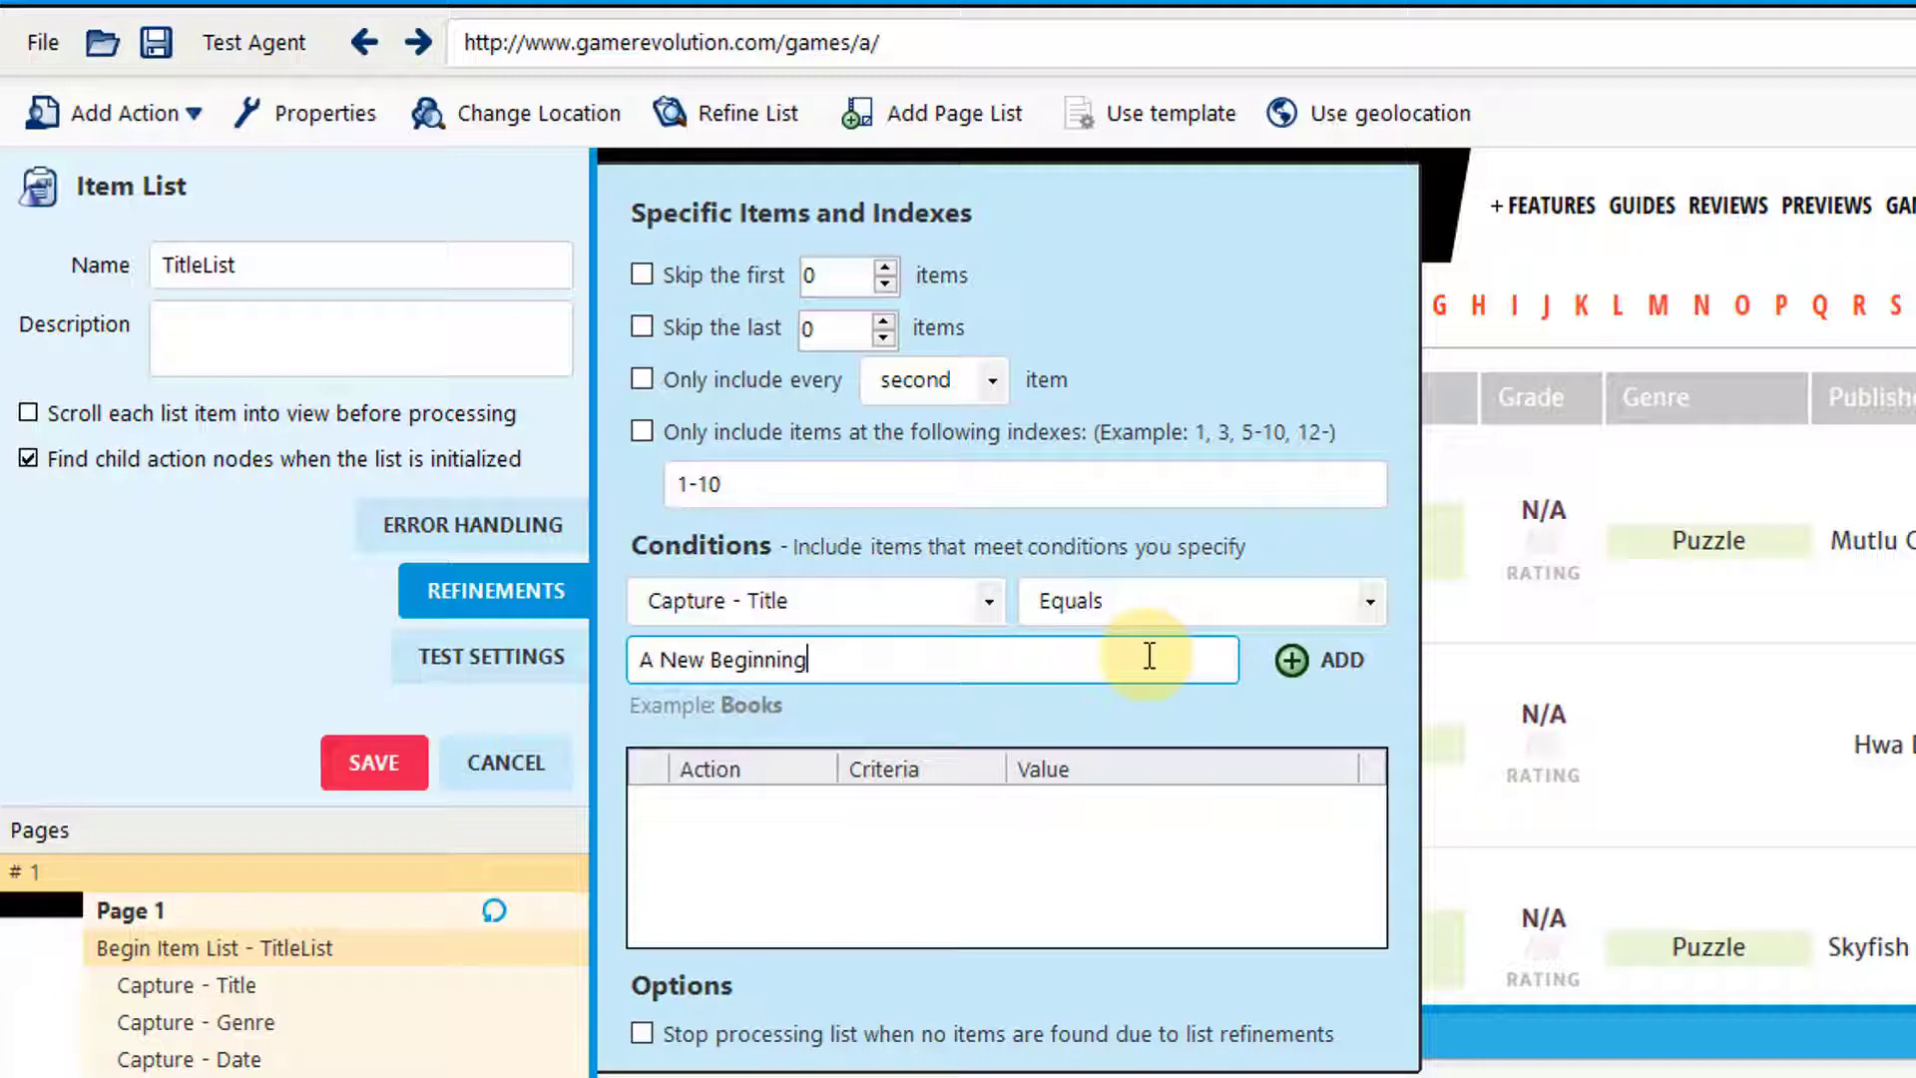
left_click(1287, 658)
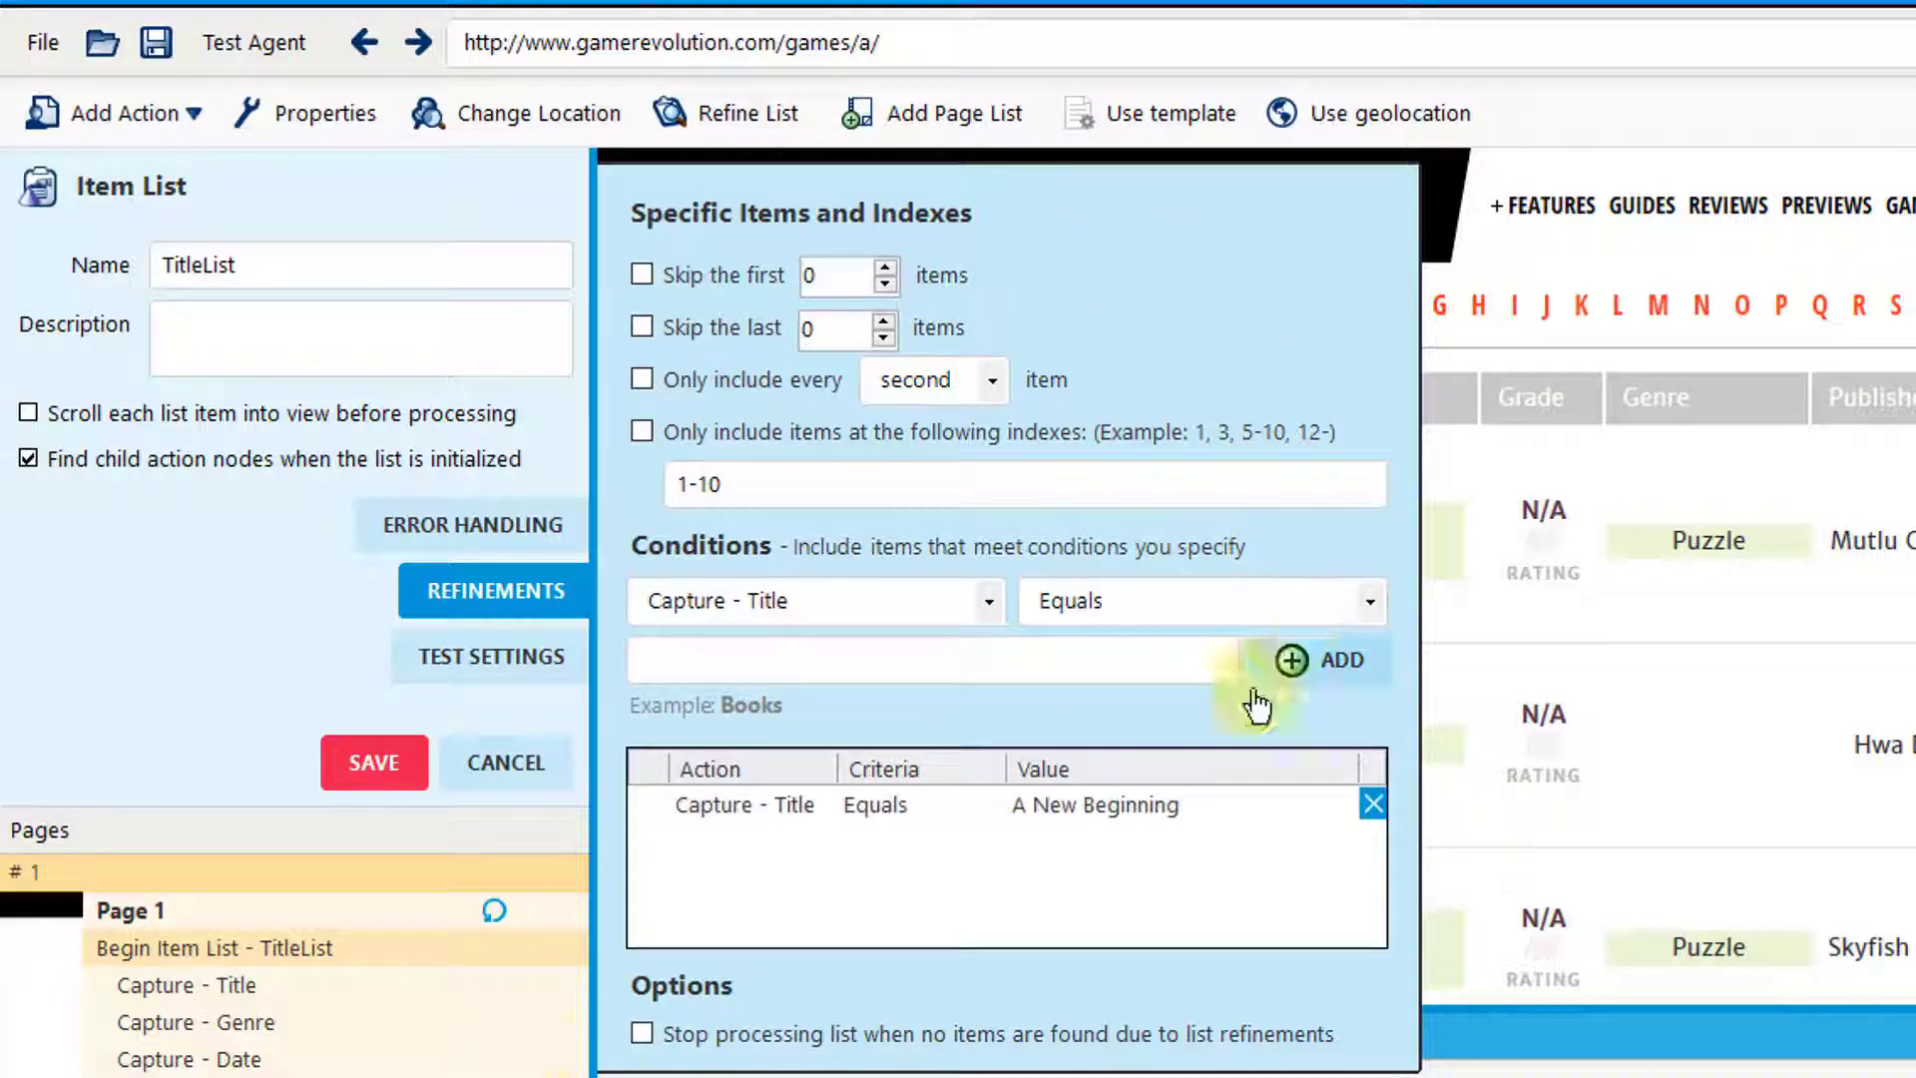
left_click(363, 762)
left_click(357, 771)
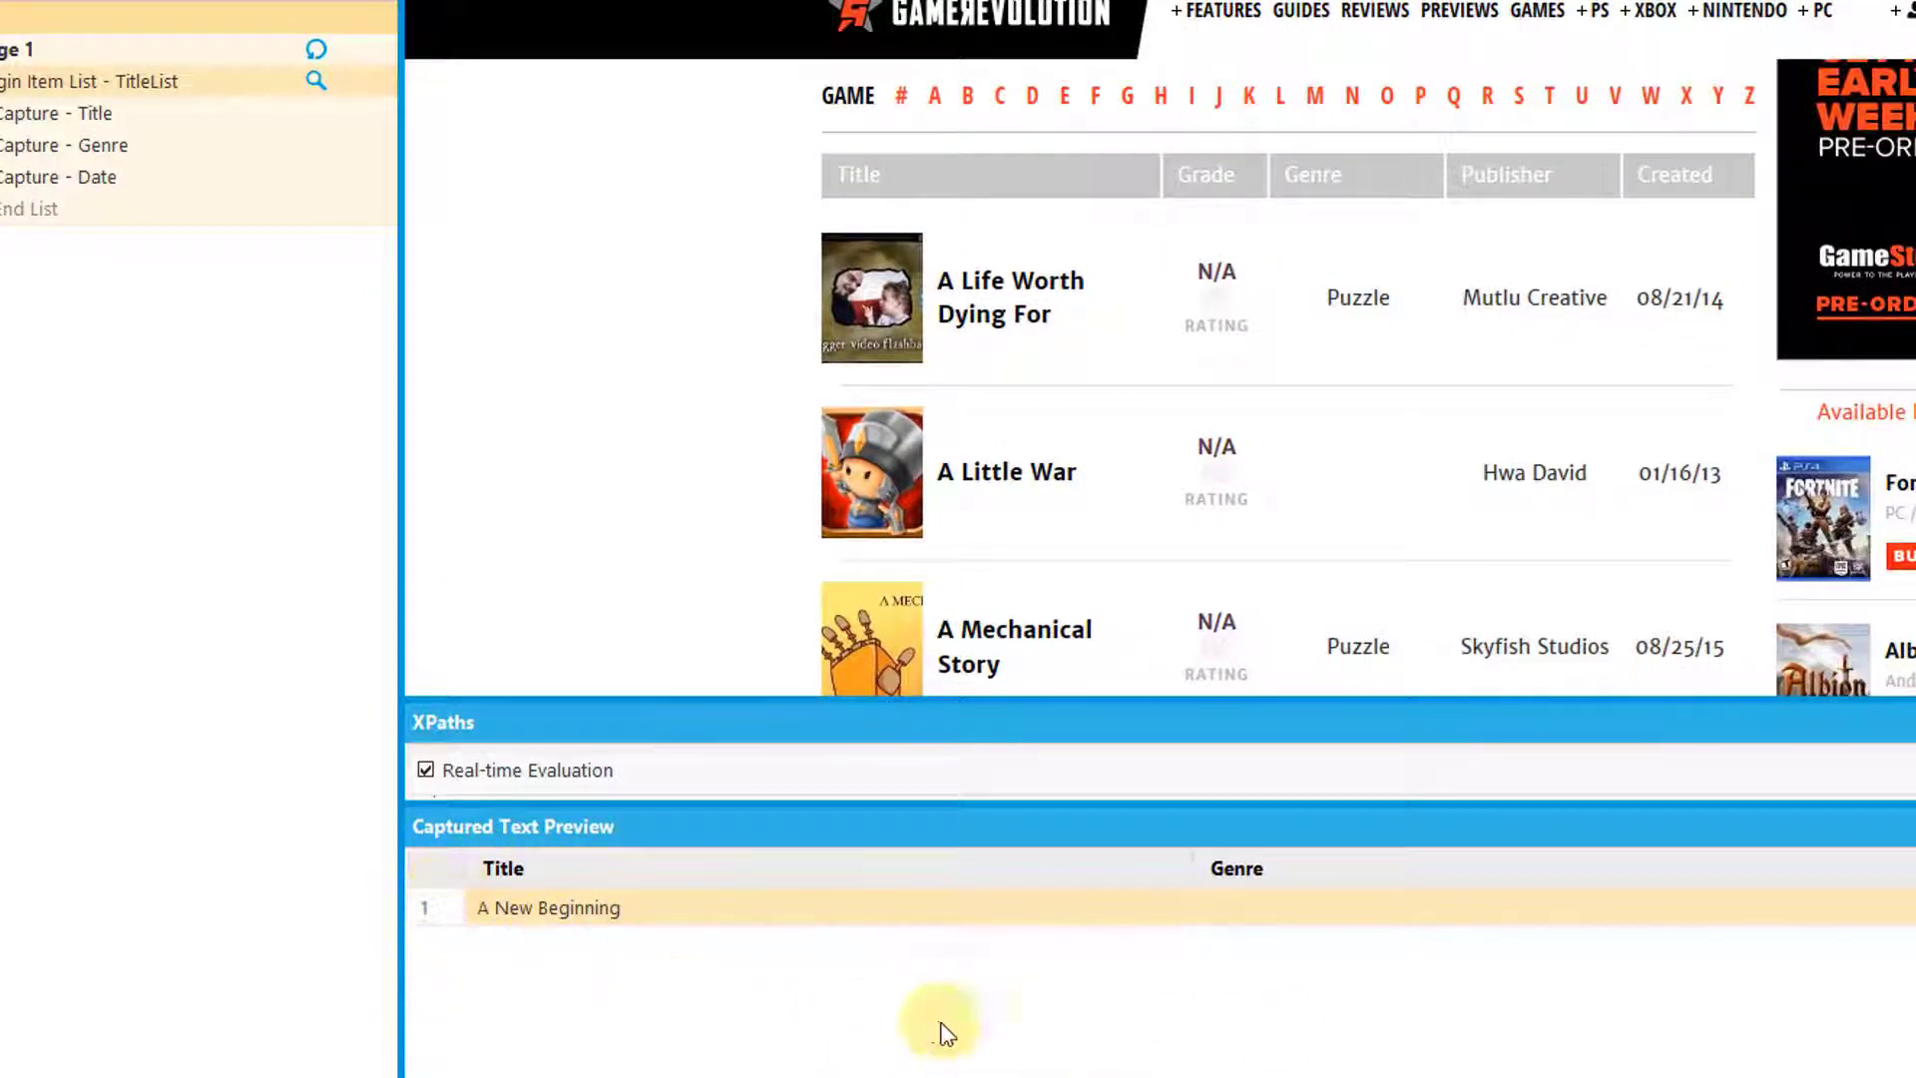
Delete the 'A New Beginning' condition from the TitleList refinements and save with none left
right_click(131, 86)
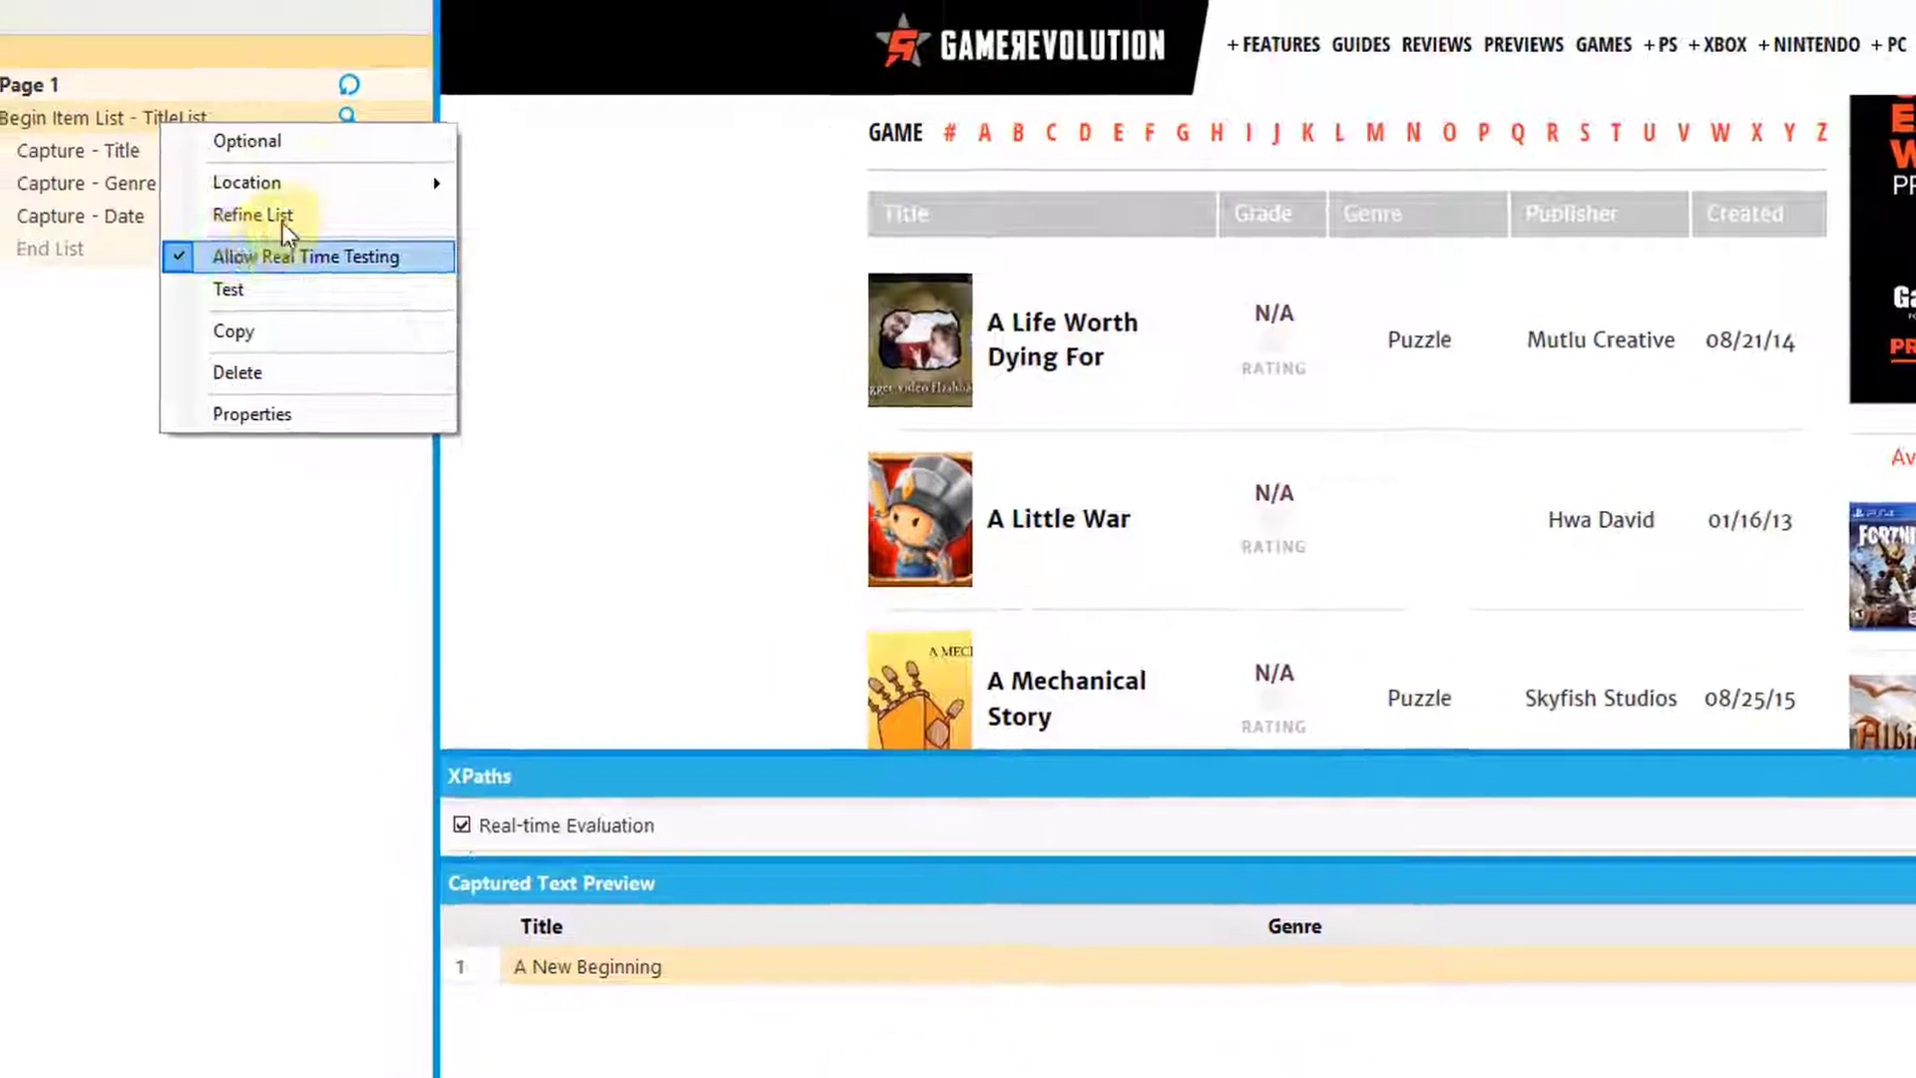
left_click(261, 179)
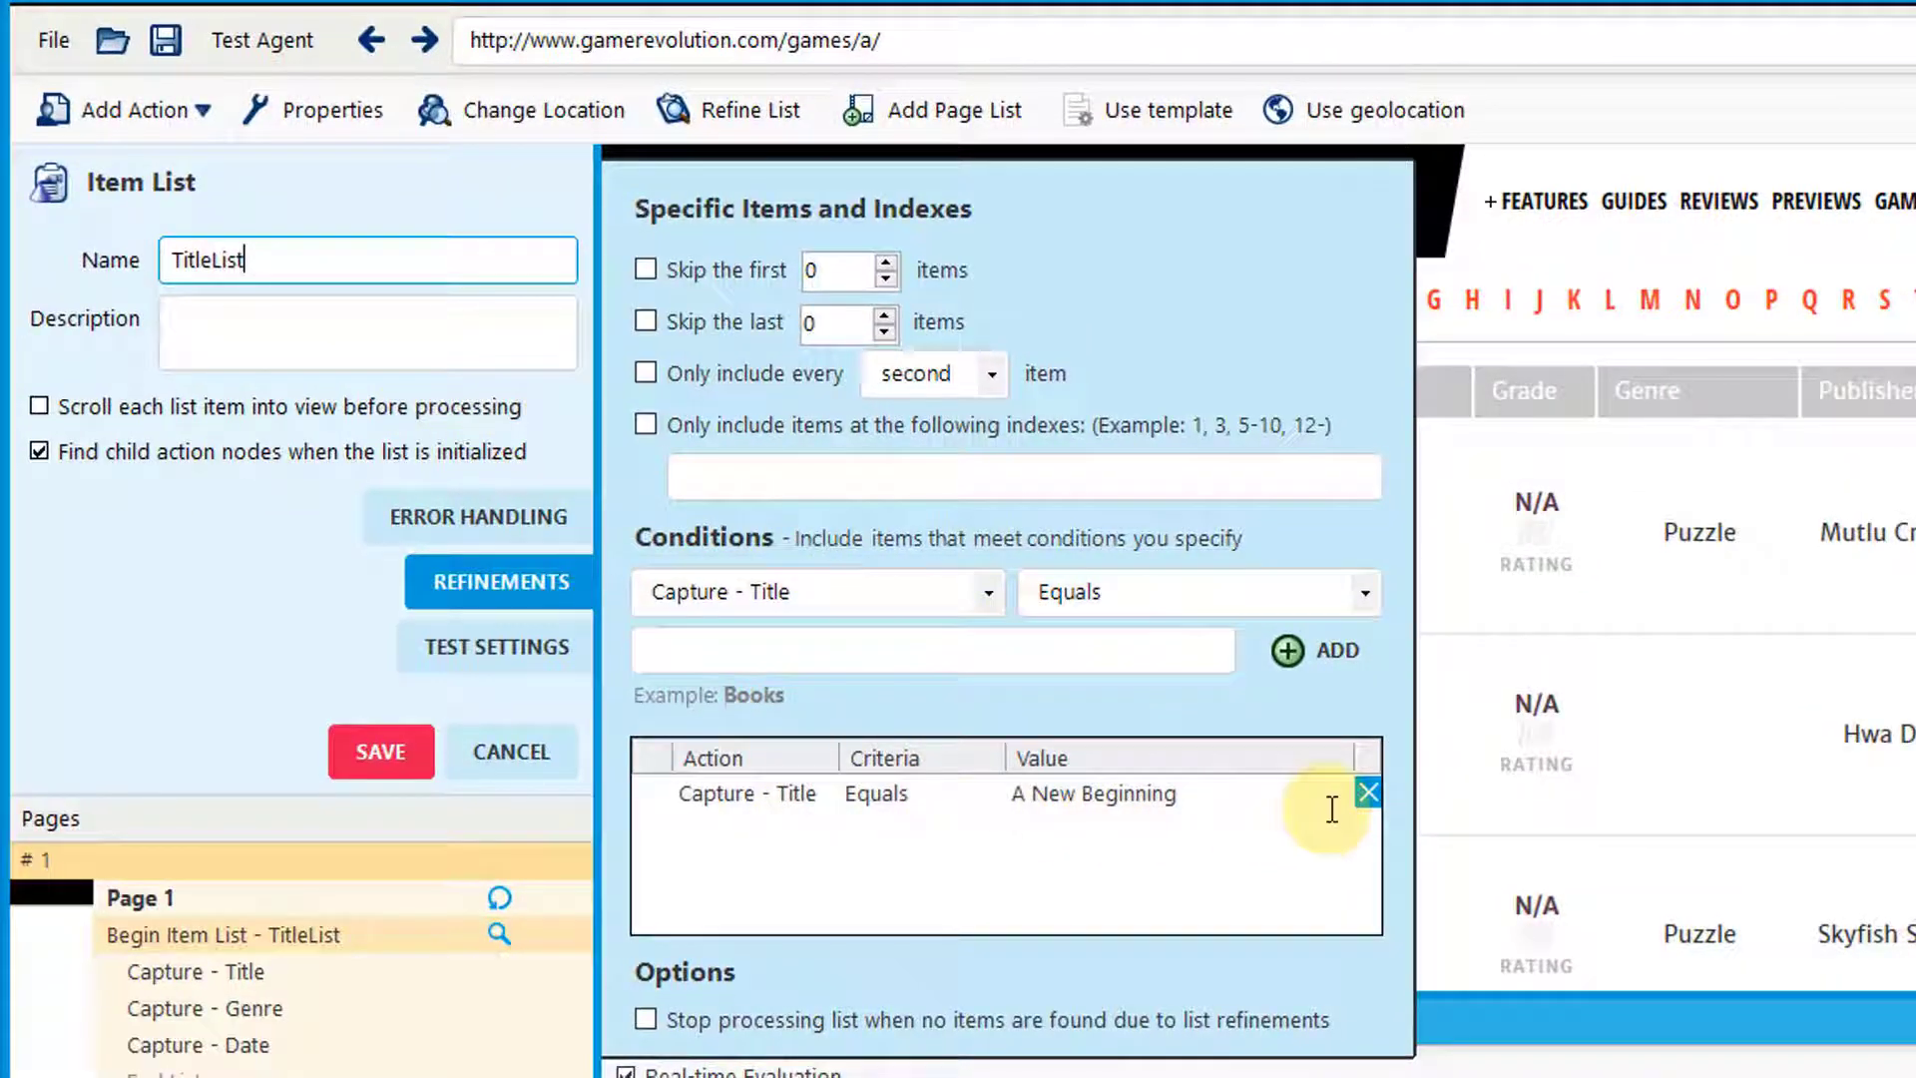
left_click(1374, 803)
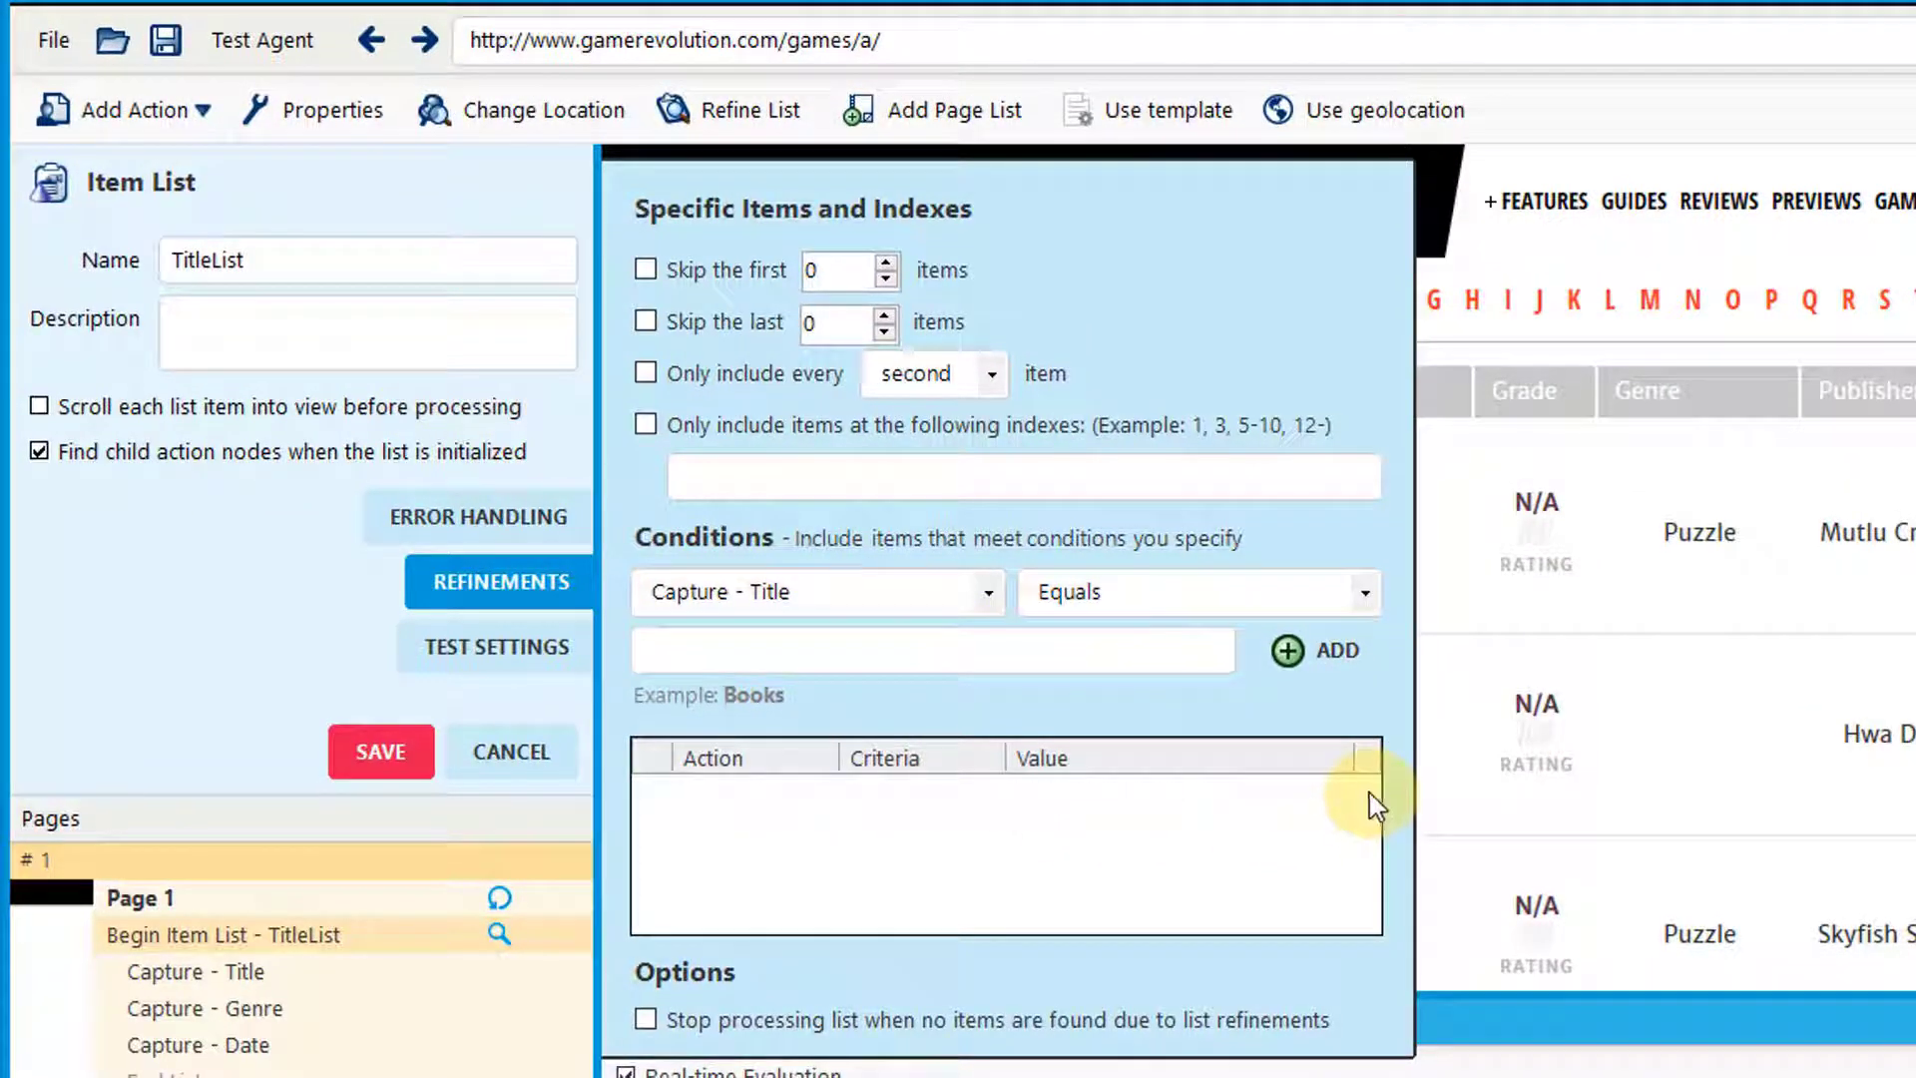
left_click(384, 746)
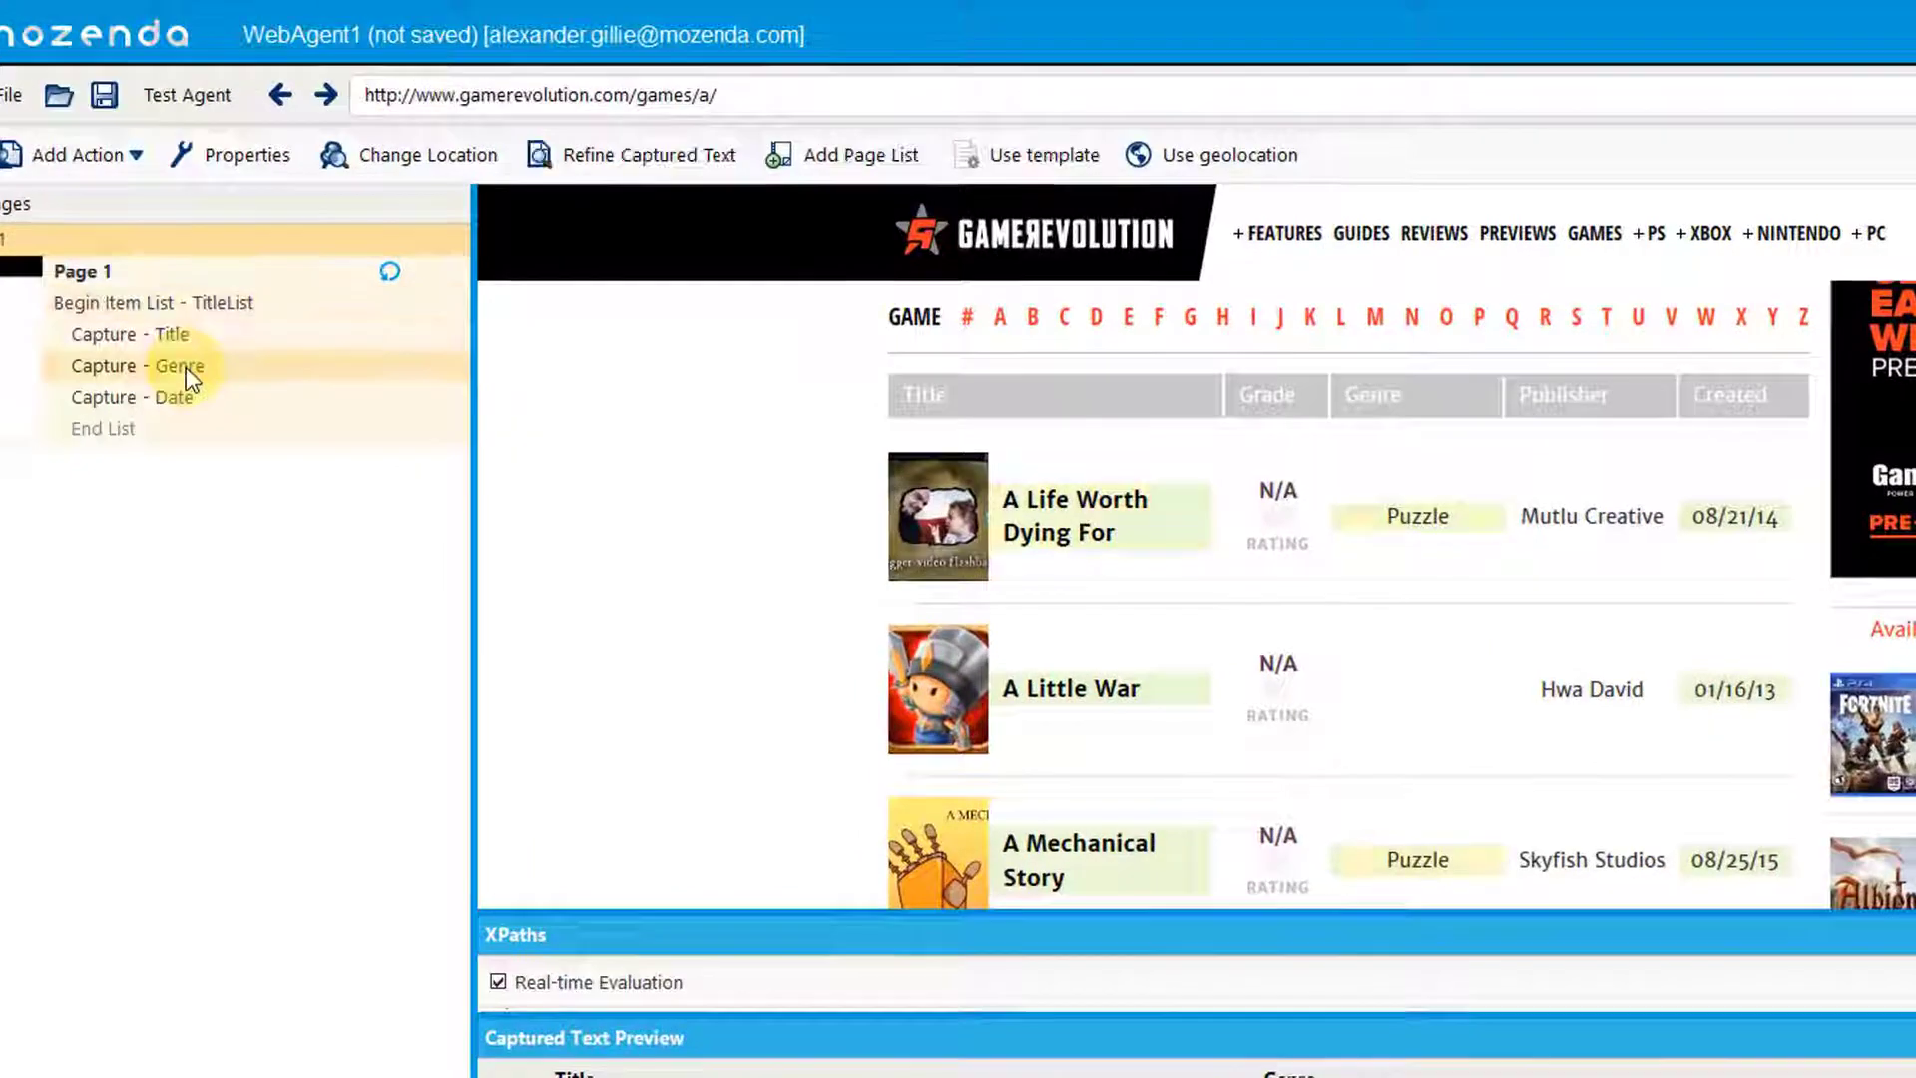
Set the Capture - Genre action in the Pages tree to Optional
right_click(185, 368)
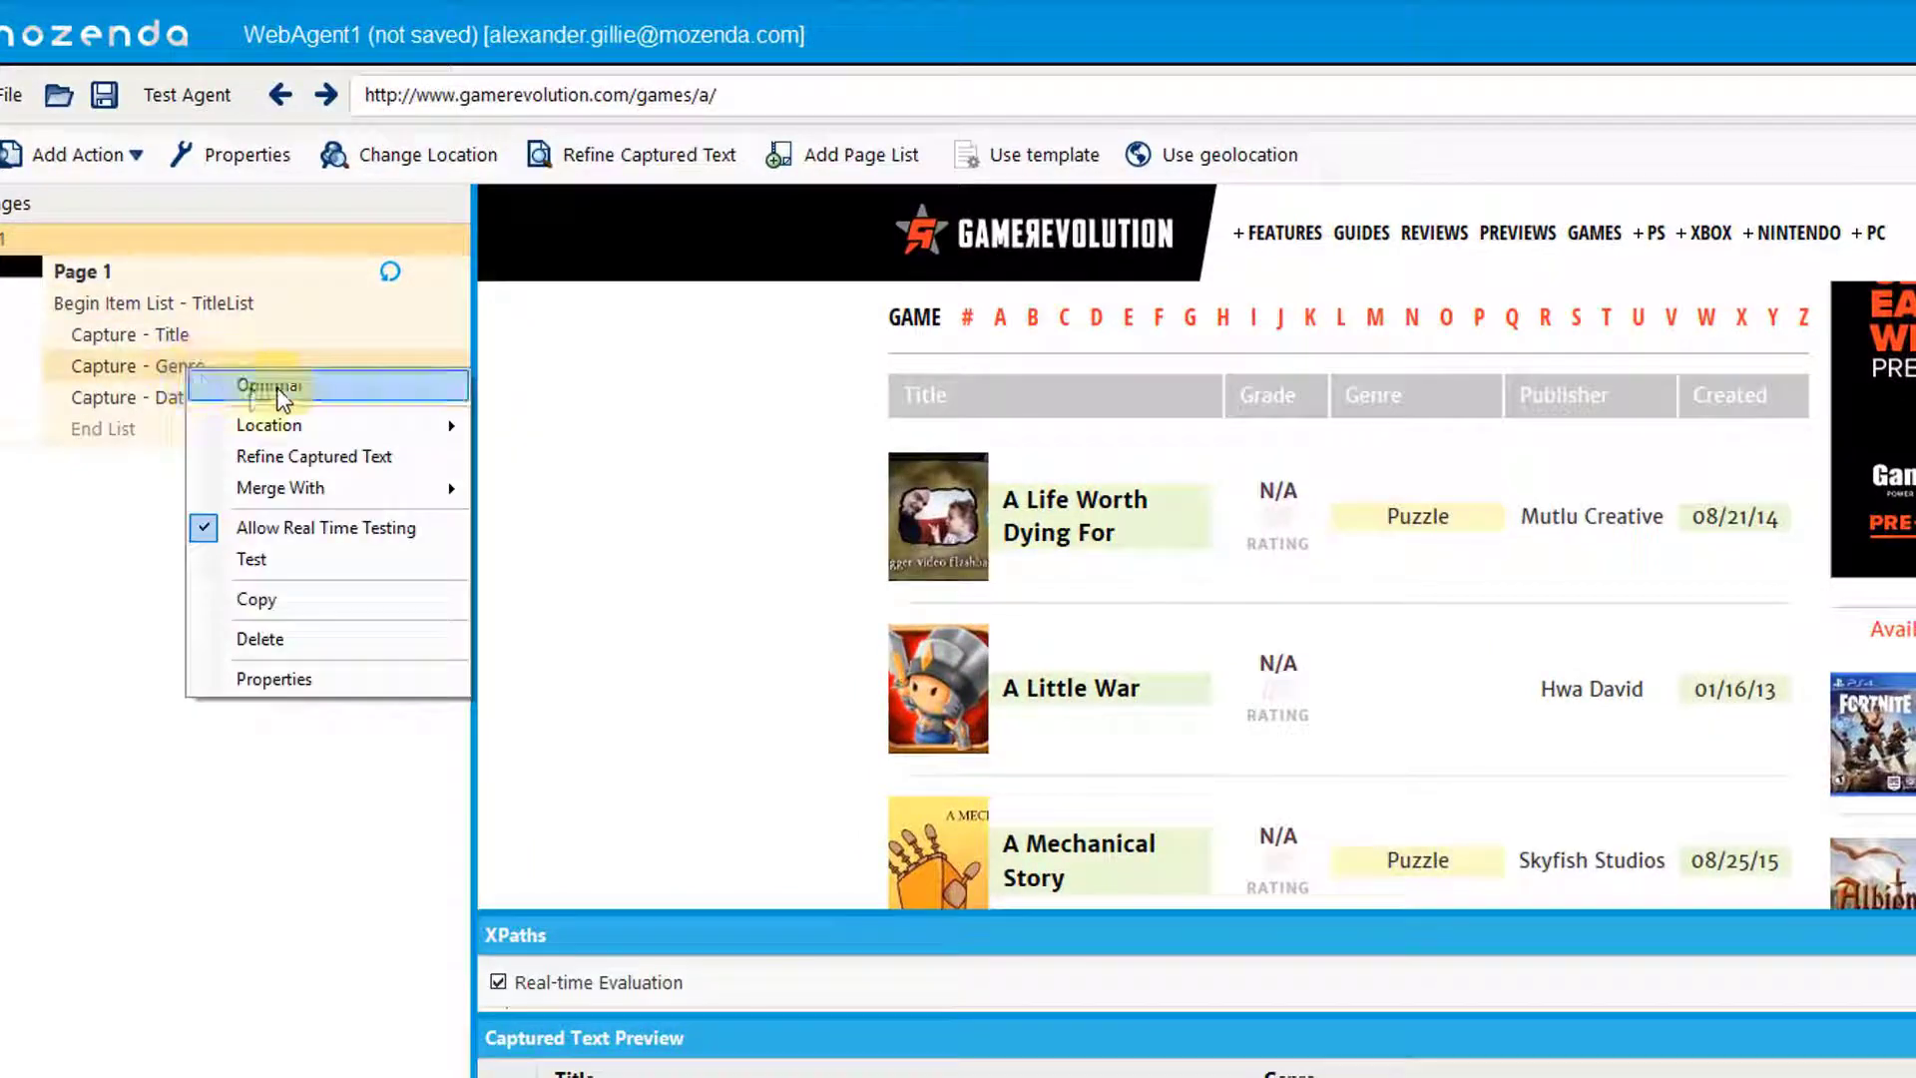
left_click(335, 385)
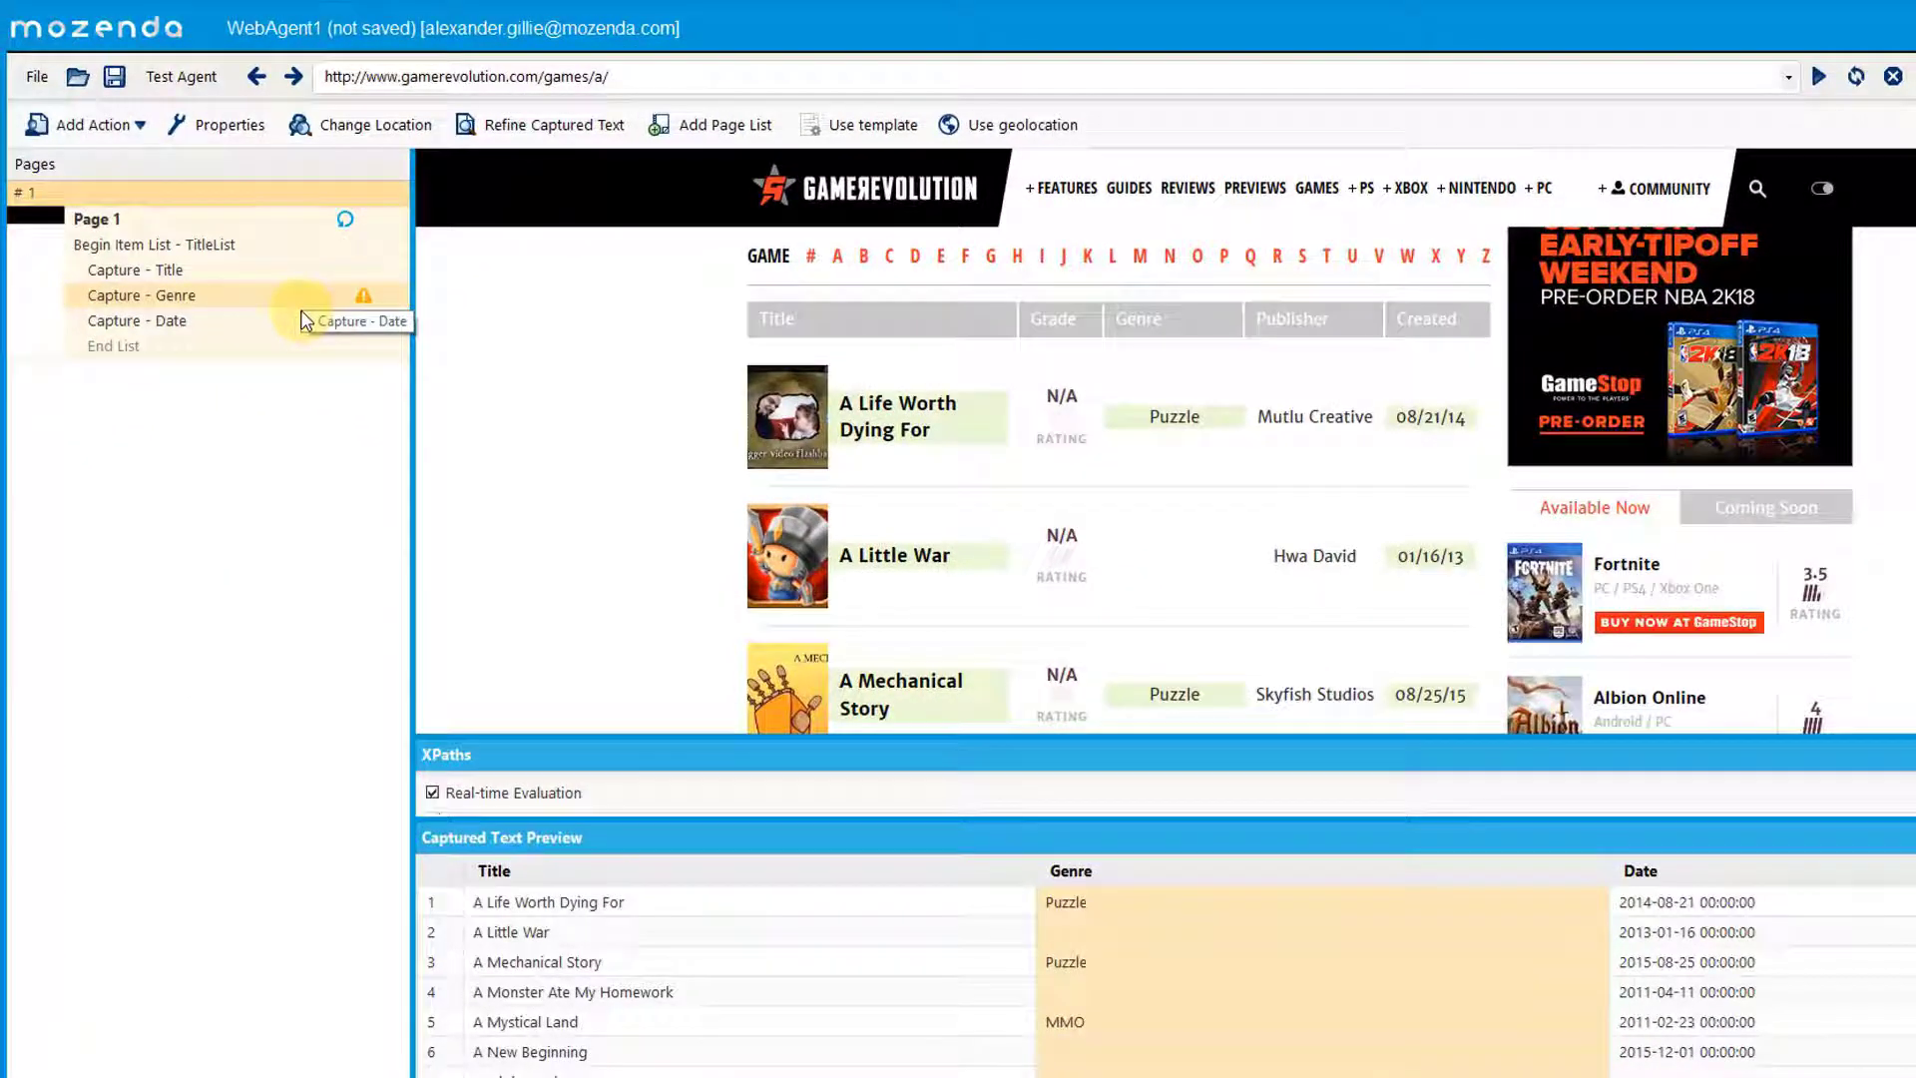